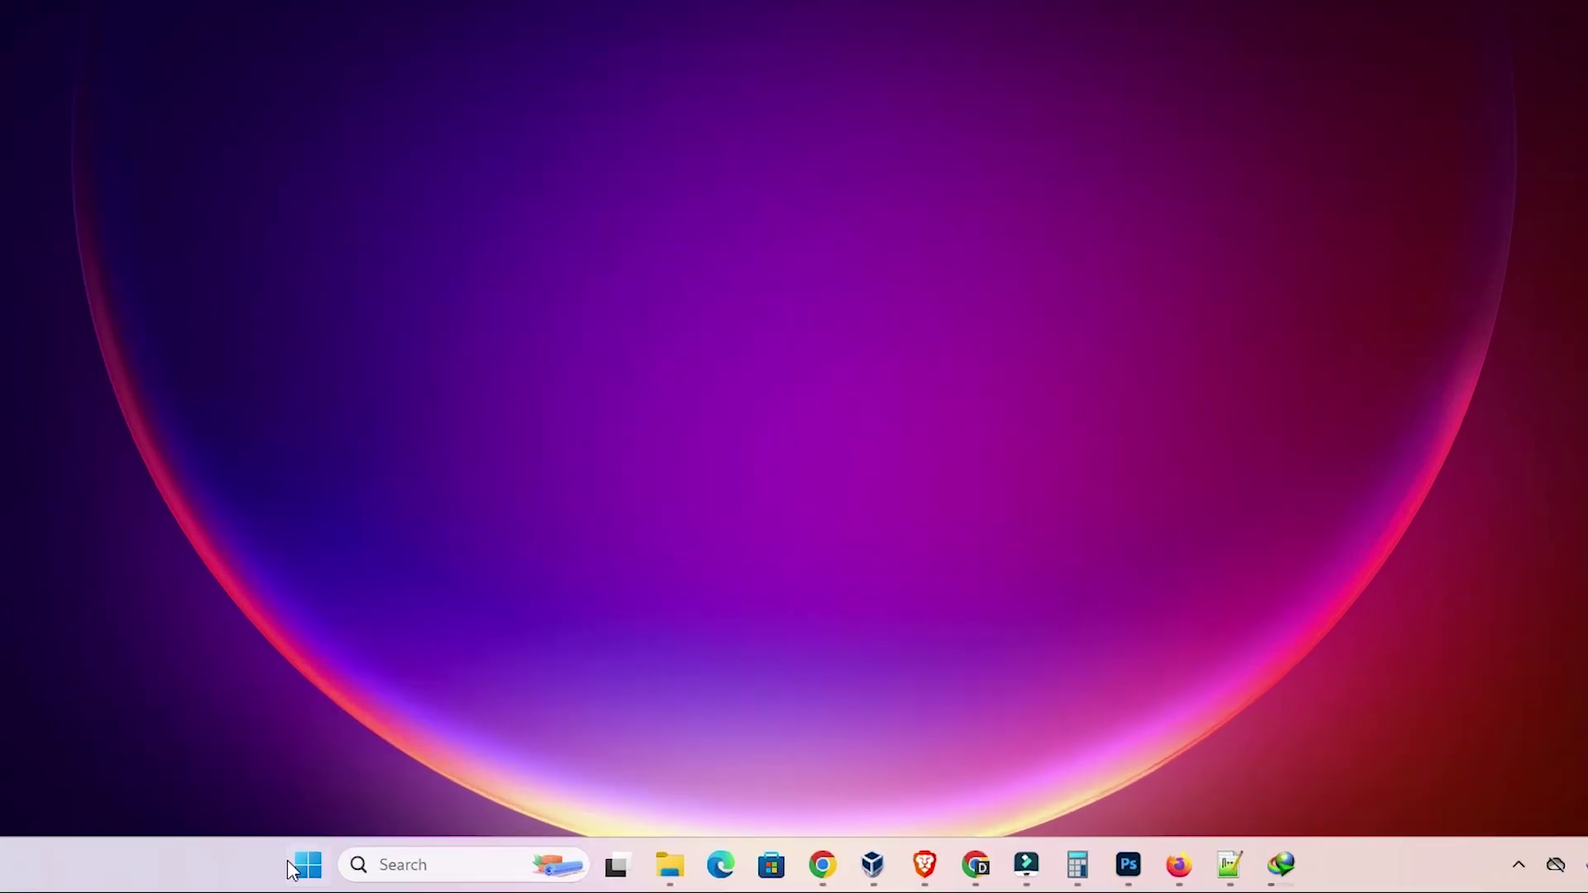
Open the EPSON L365 Series printer page in Settings and check its Printing preferences, which lack a Maintenance tab.
click(291, 870)
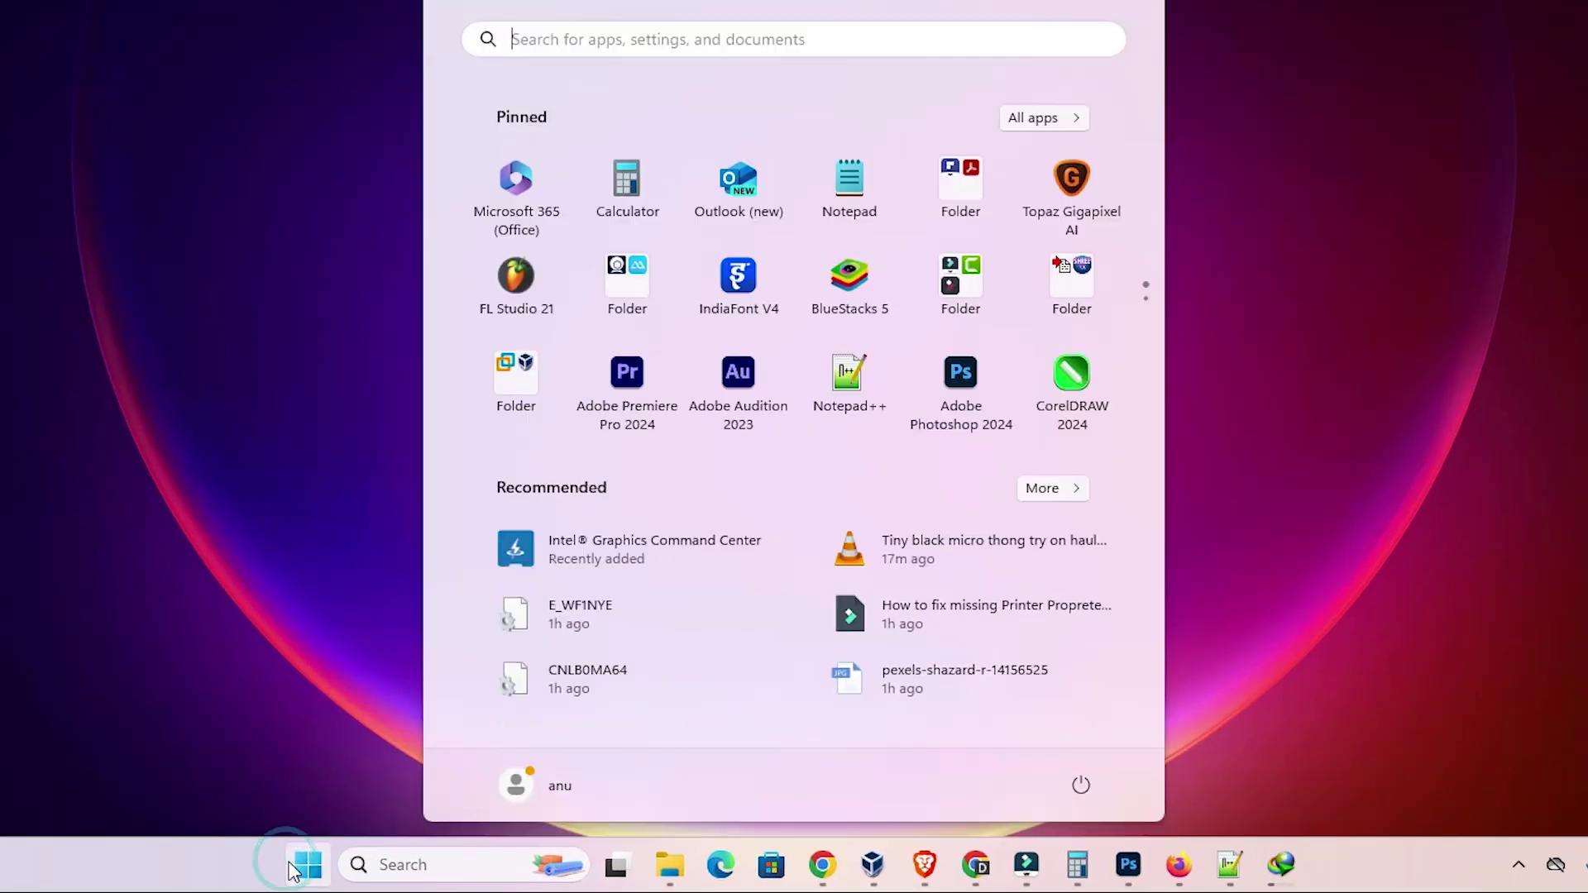
text(pr)
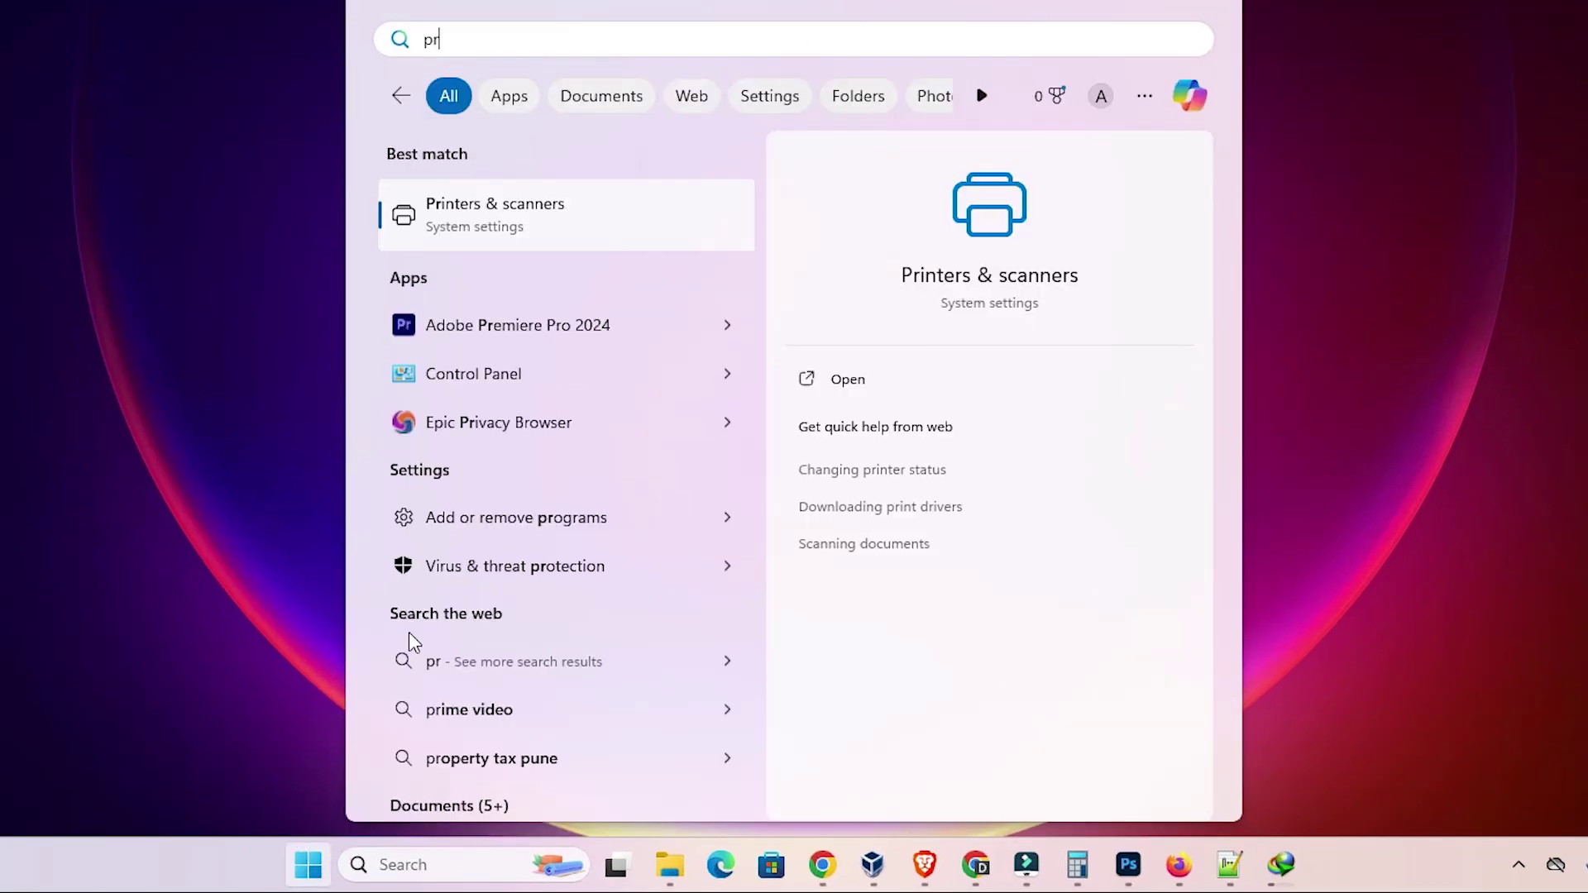
click(468, 222)
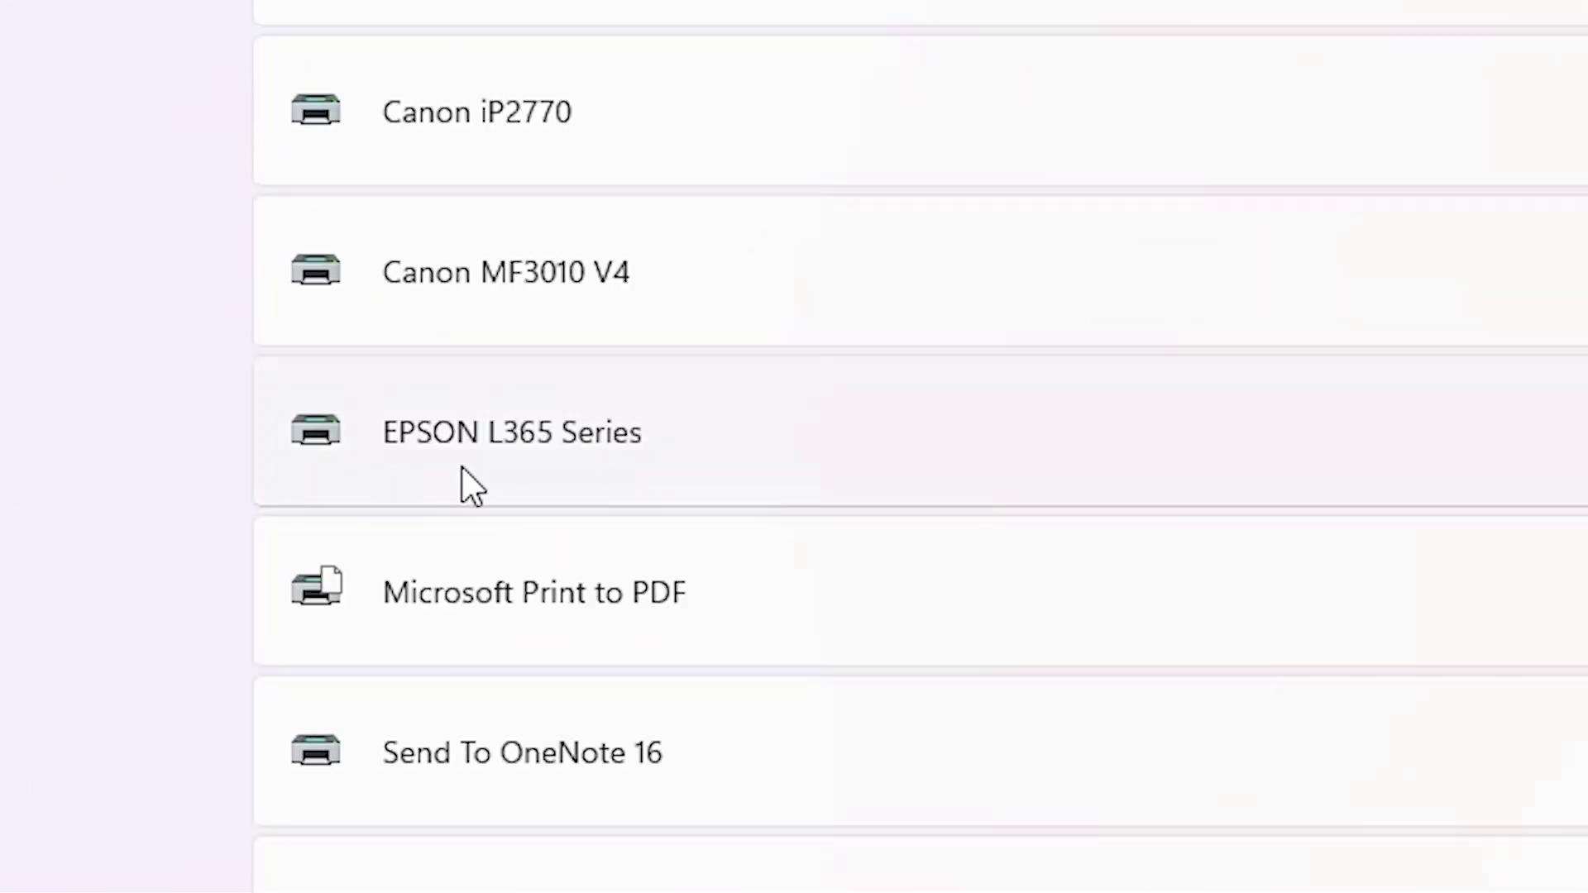
click(610, 454)
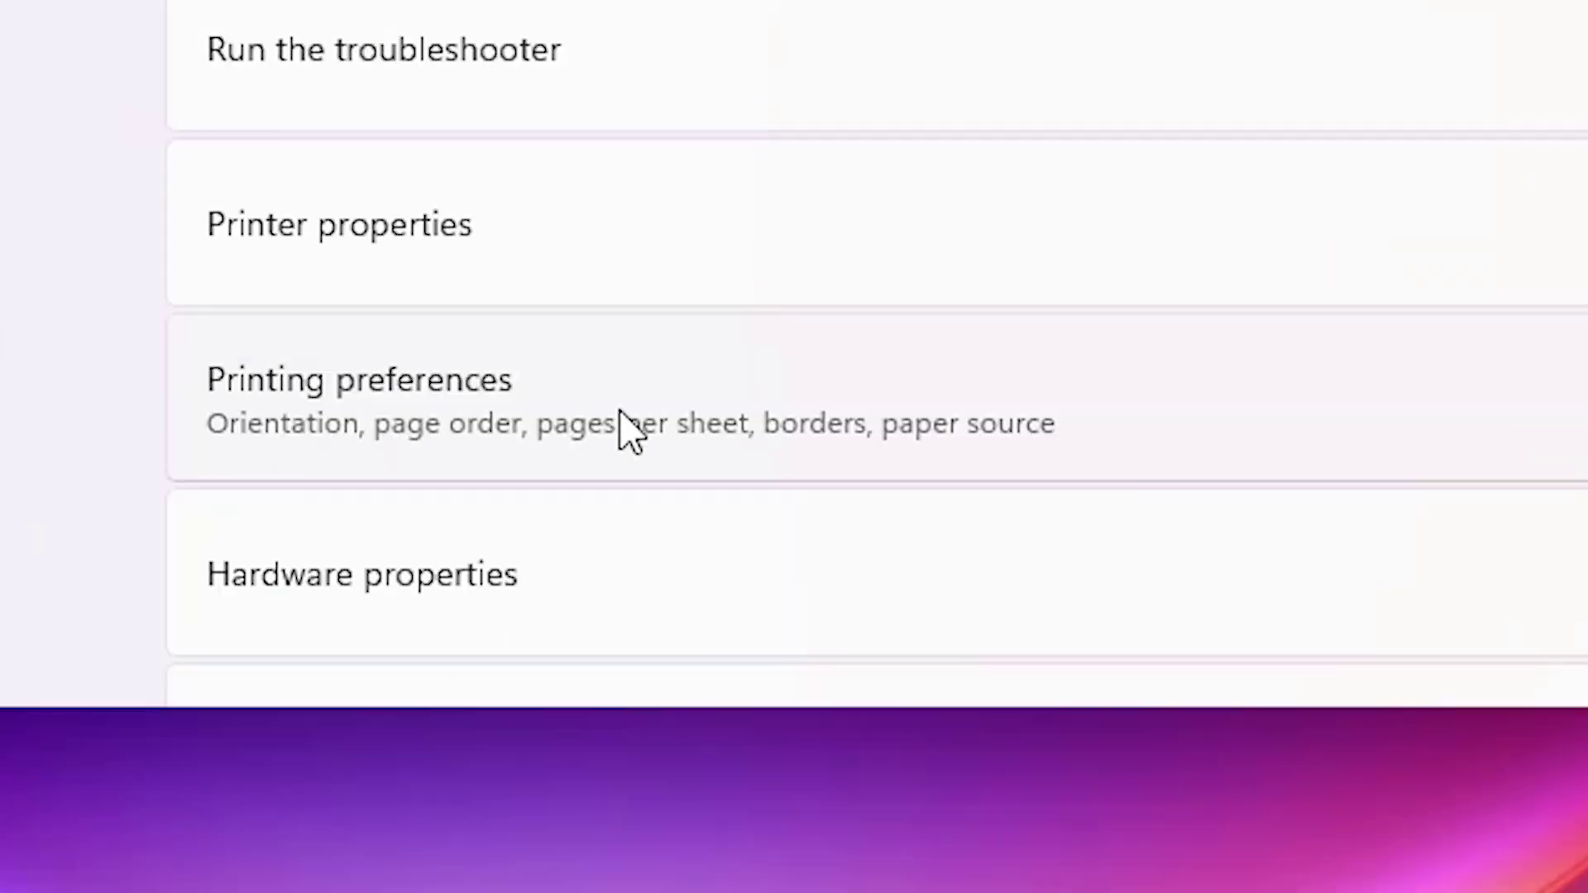
click(624, 426)
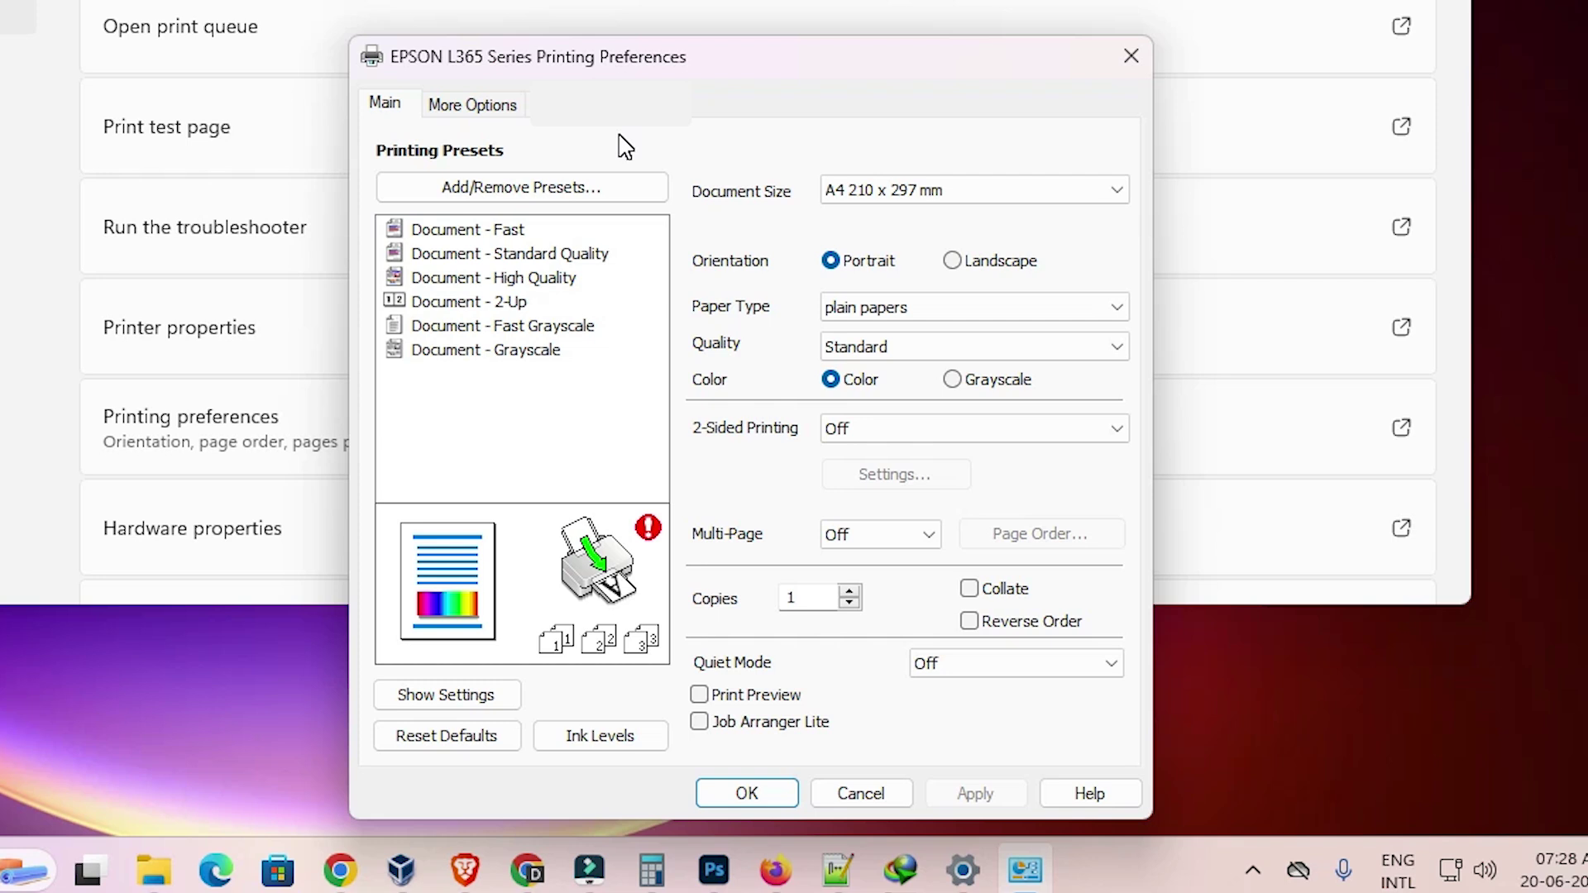
click(1130, 57)
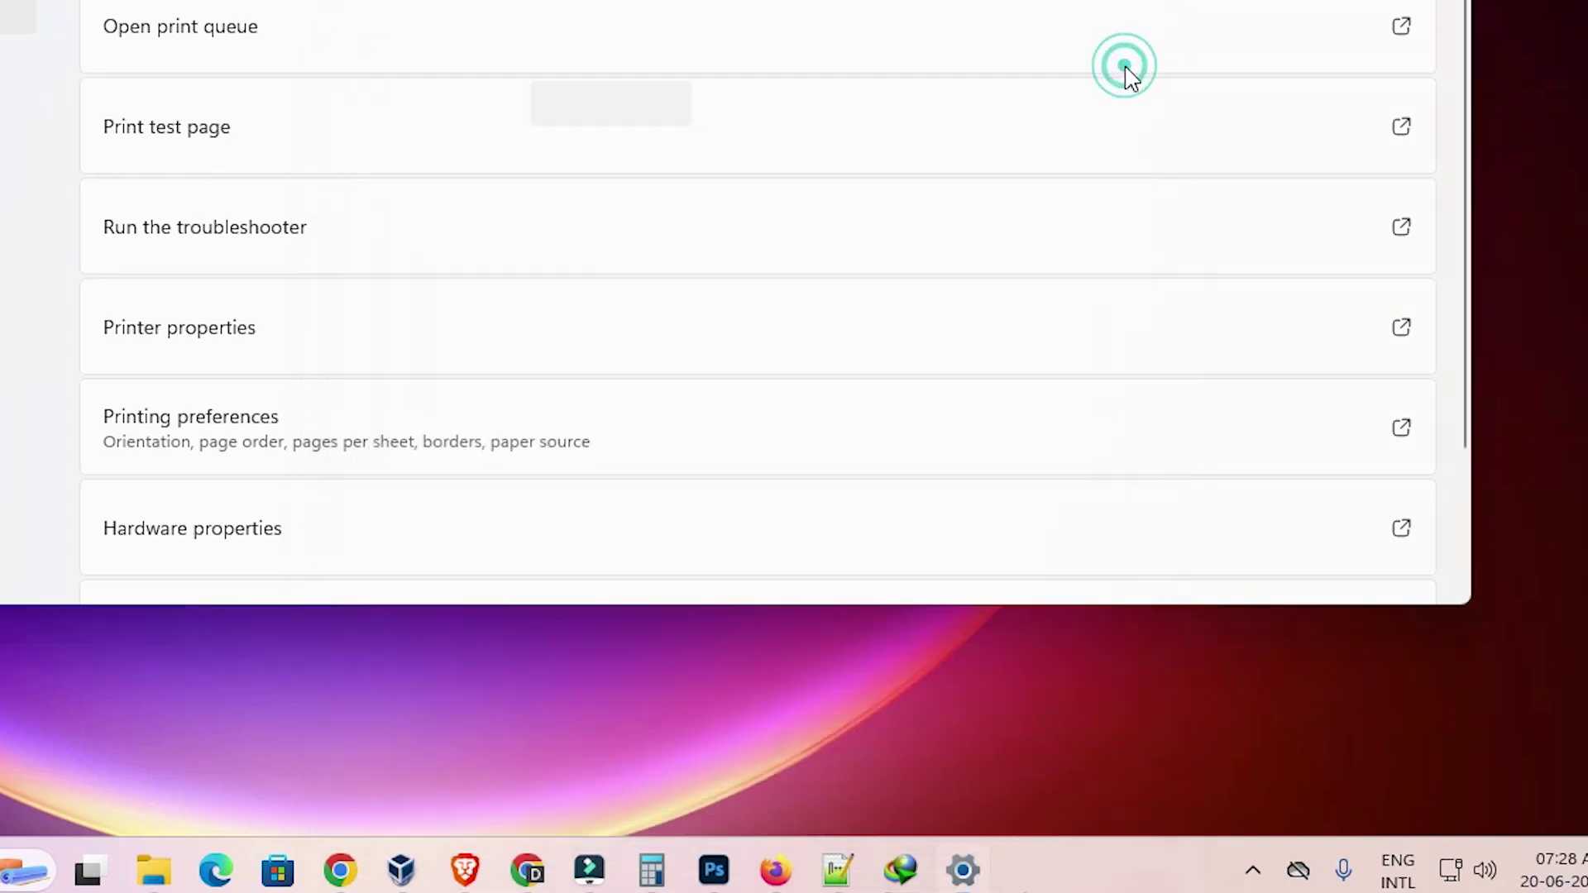
Close Settings and rerun the 'epson printer driver' Google search in Chrome.
click(1416, 144)
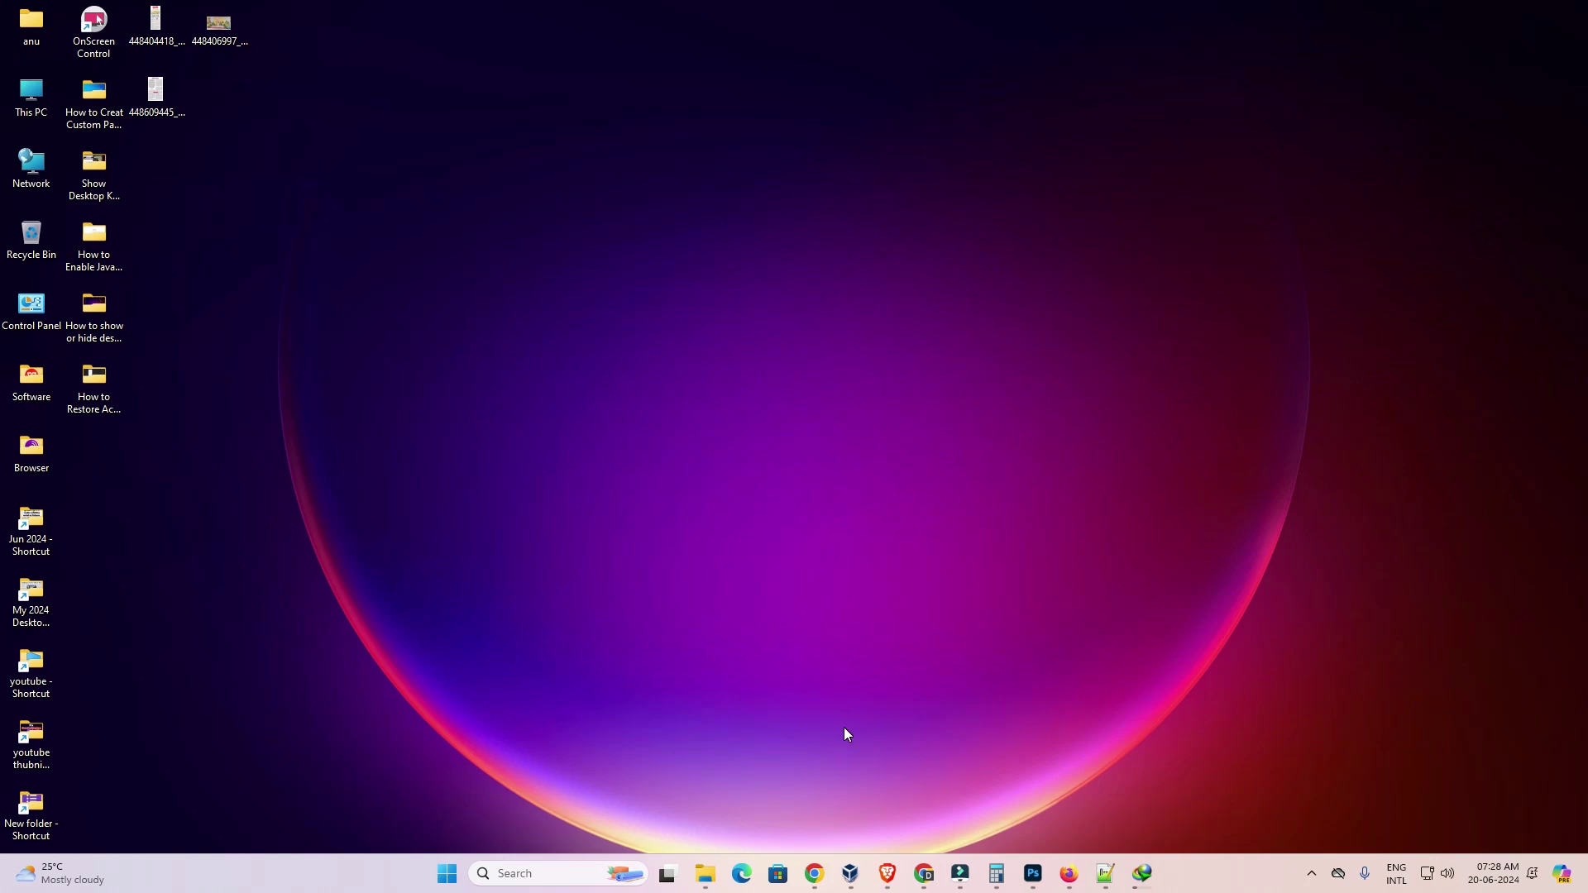
mouse_move(814, 875)
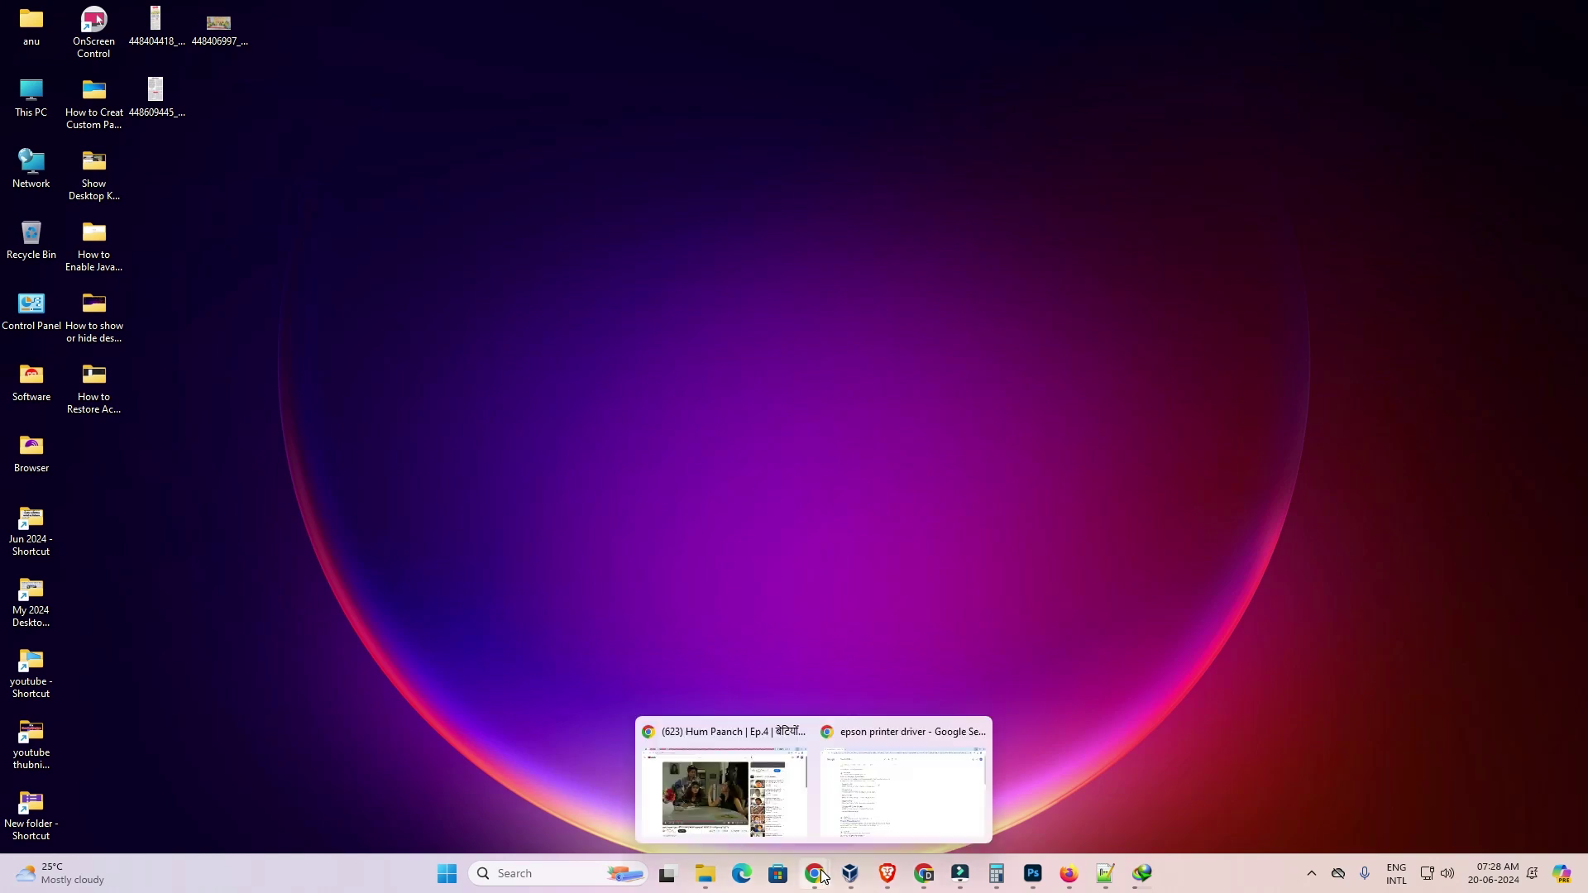
click(897, 802)
drag(693, 253, 400, 276)
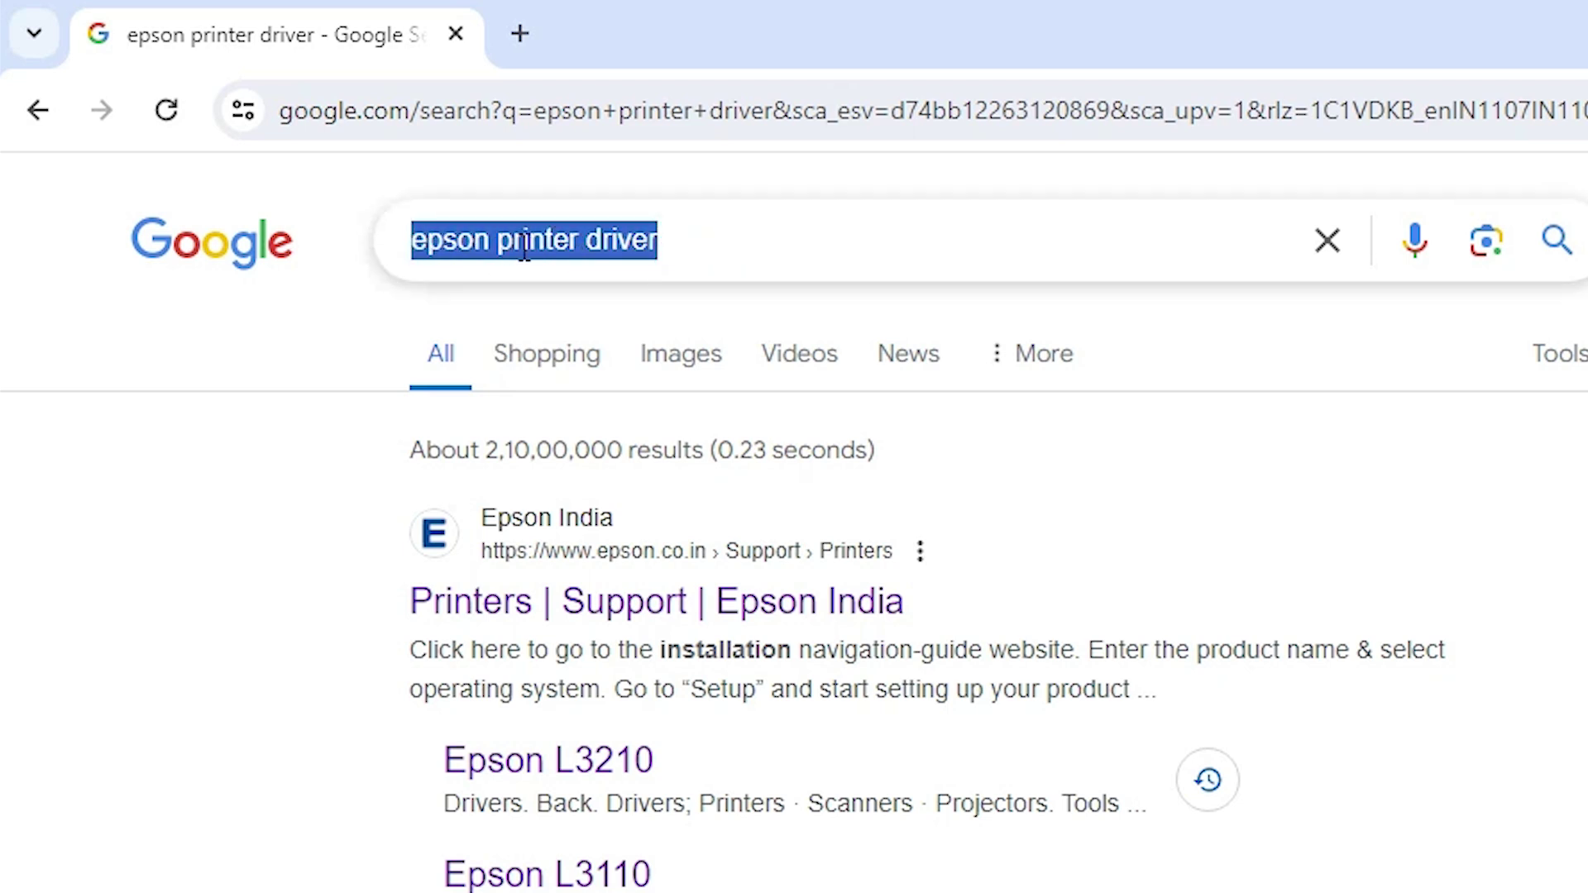
key(Return)
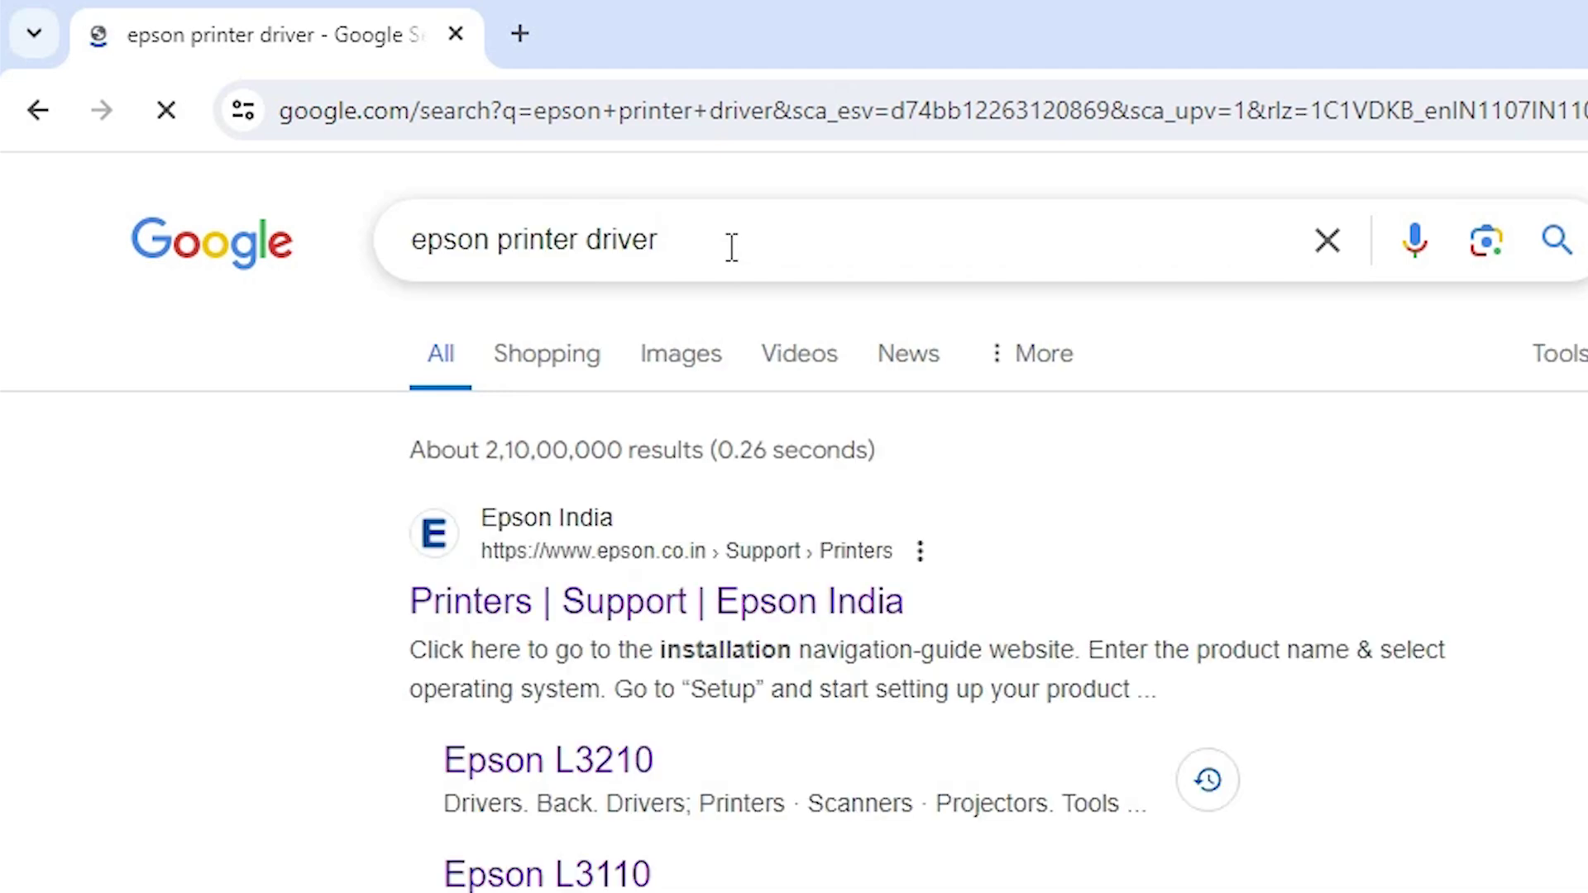
Open the Epson India Printer Support result in a new tab and scroll down its page.
right_click(609, 528)
click(712, 557)
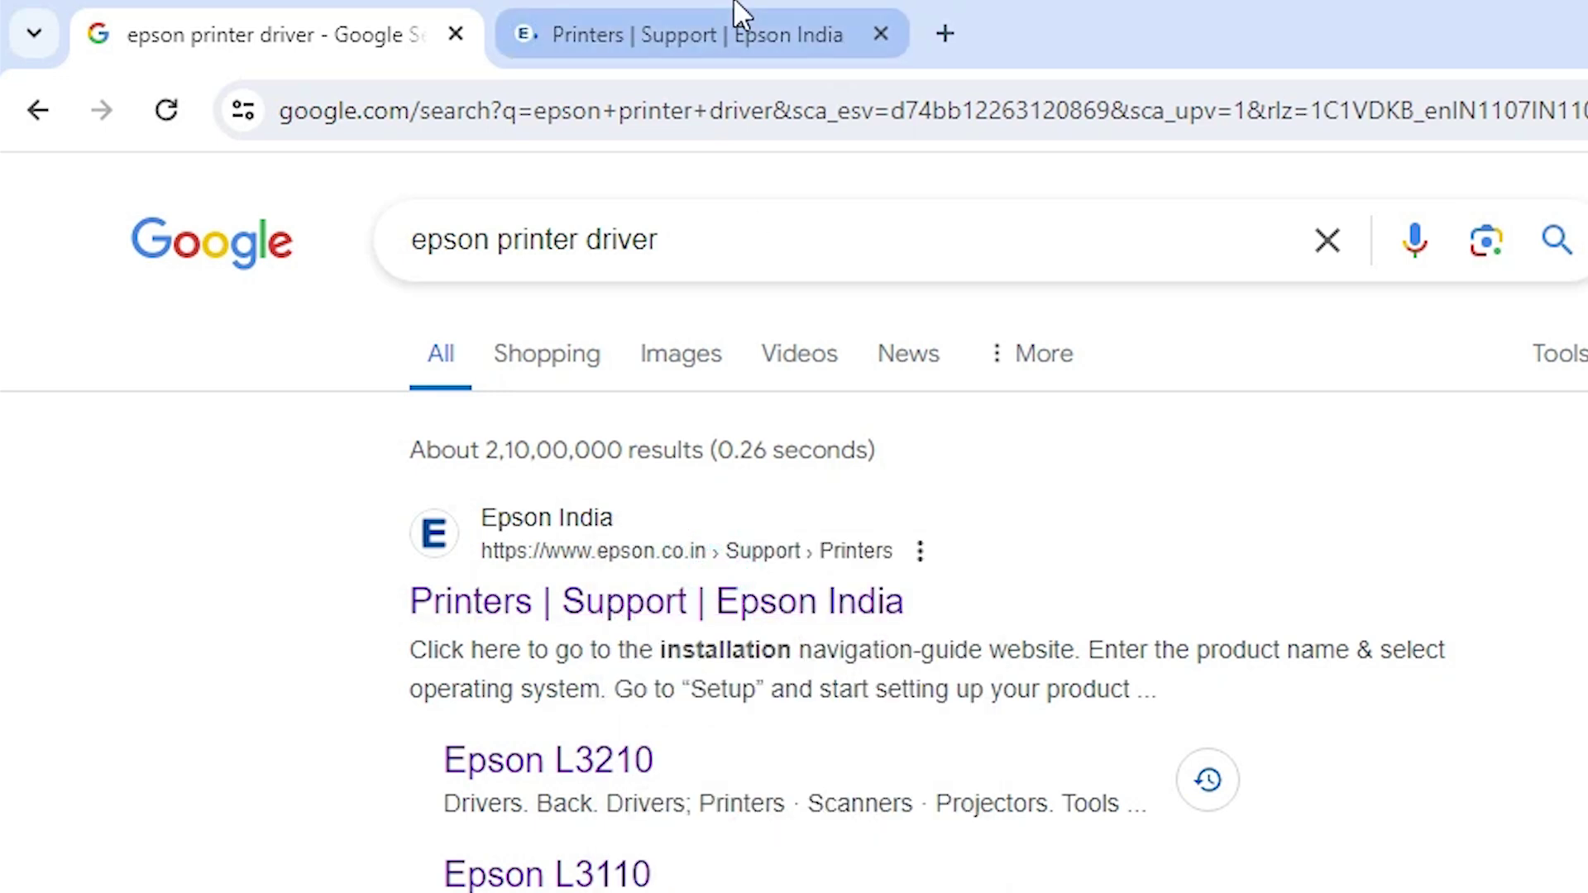
click(736, 14)
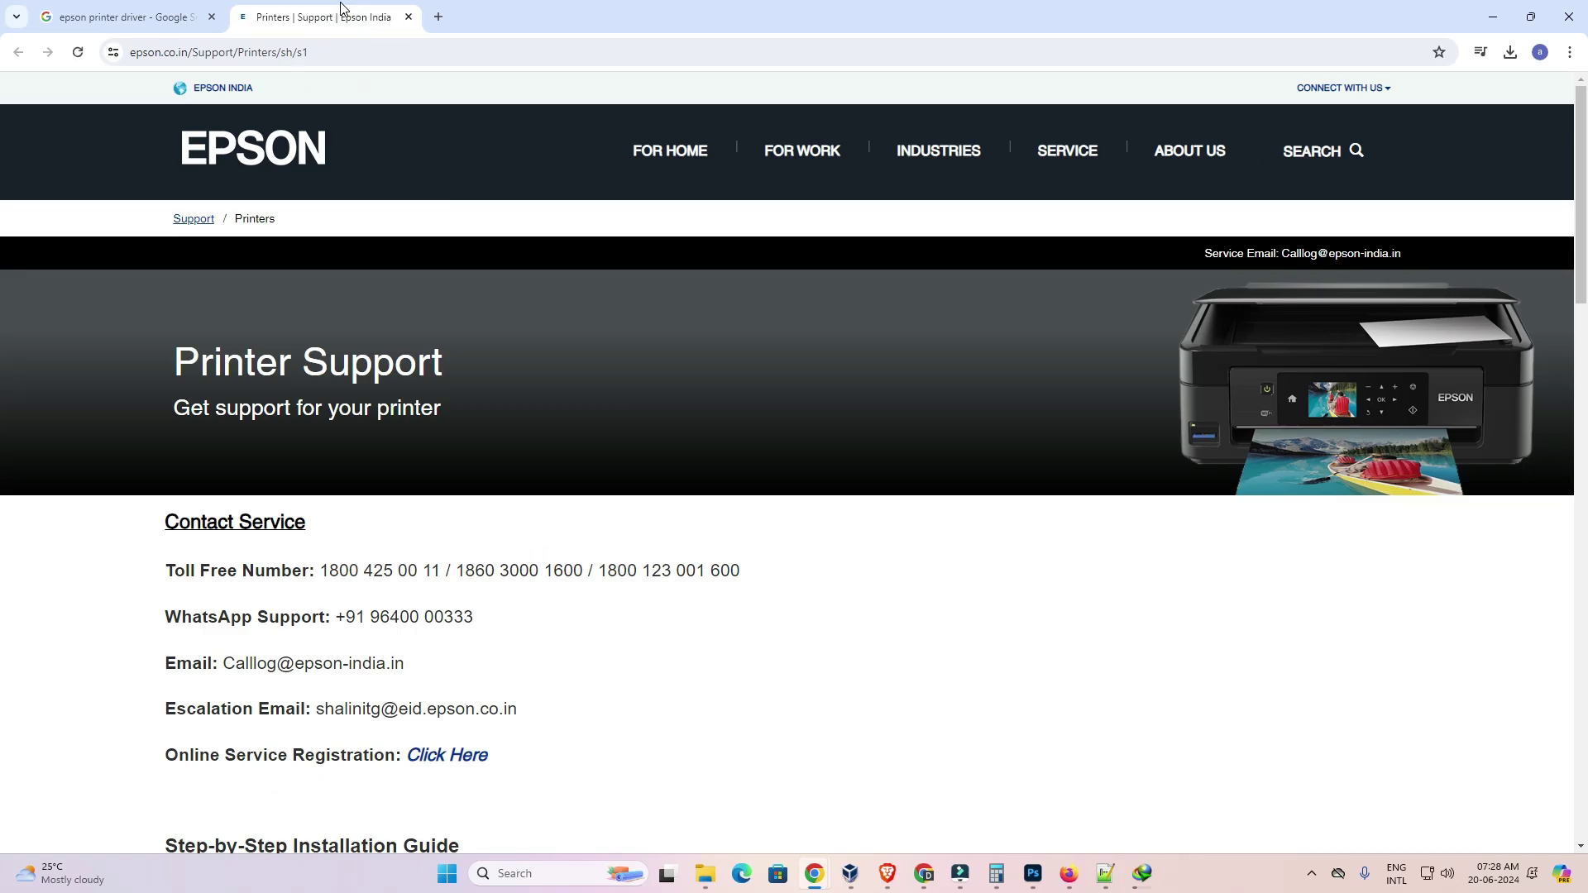
scroll(446, 326, down, 8)
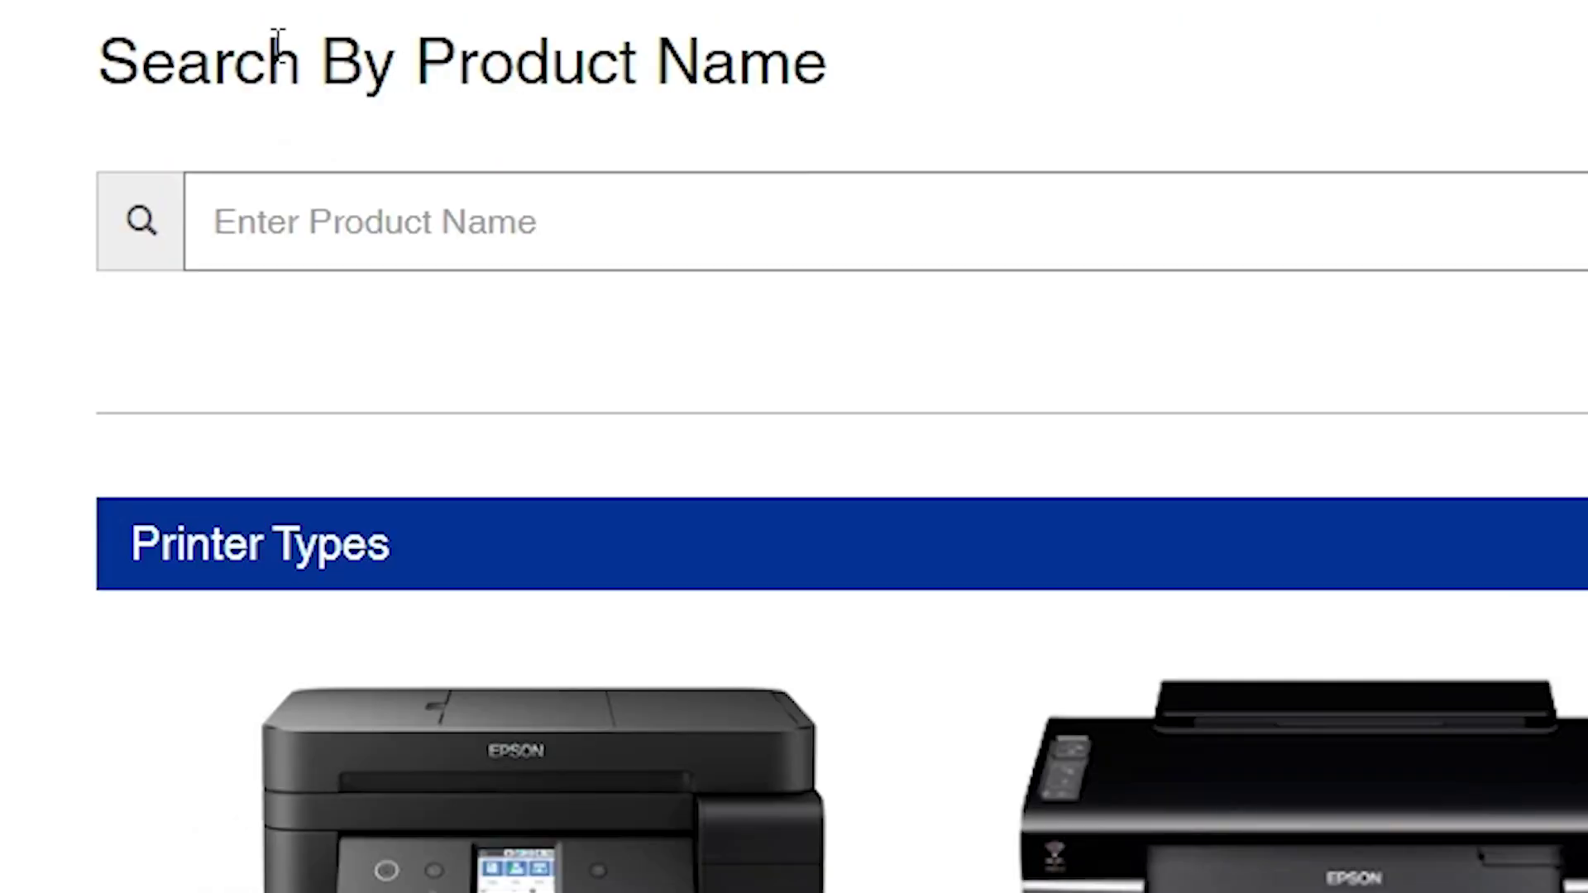
Search the product name 'L365', open the Epson L365 support page and scroll to its downloads.
click(464, 223)
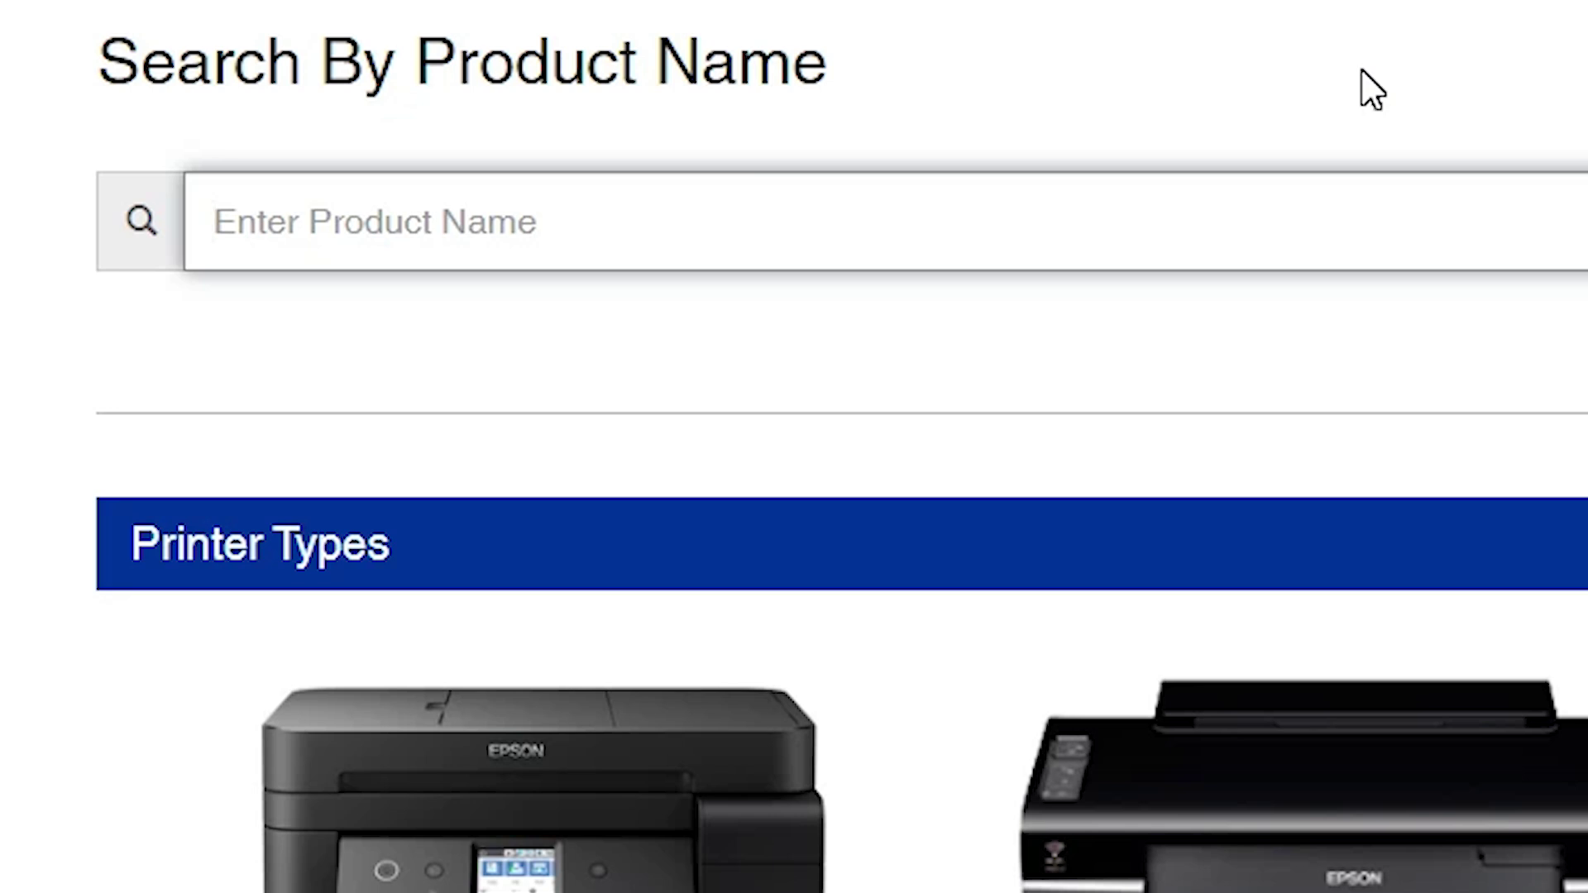
text(L365)
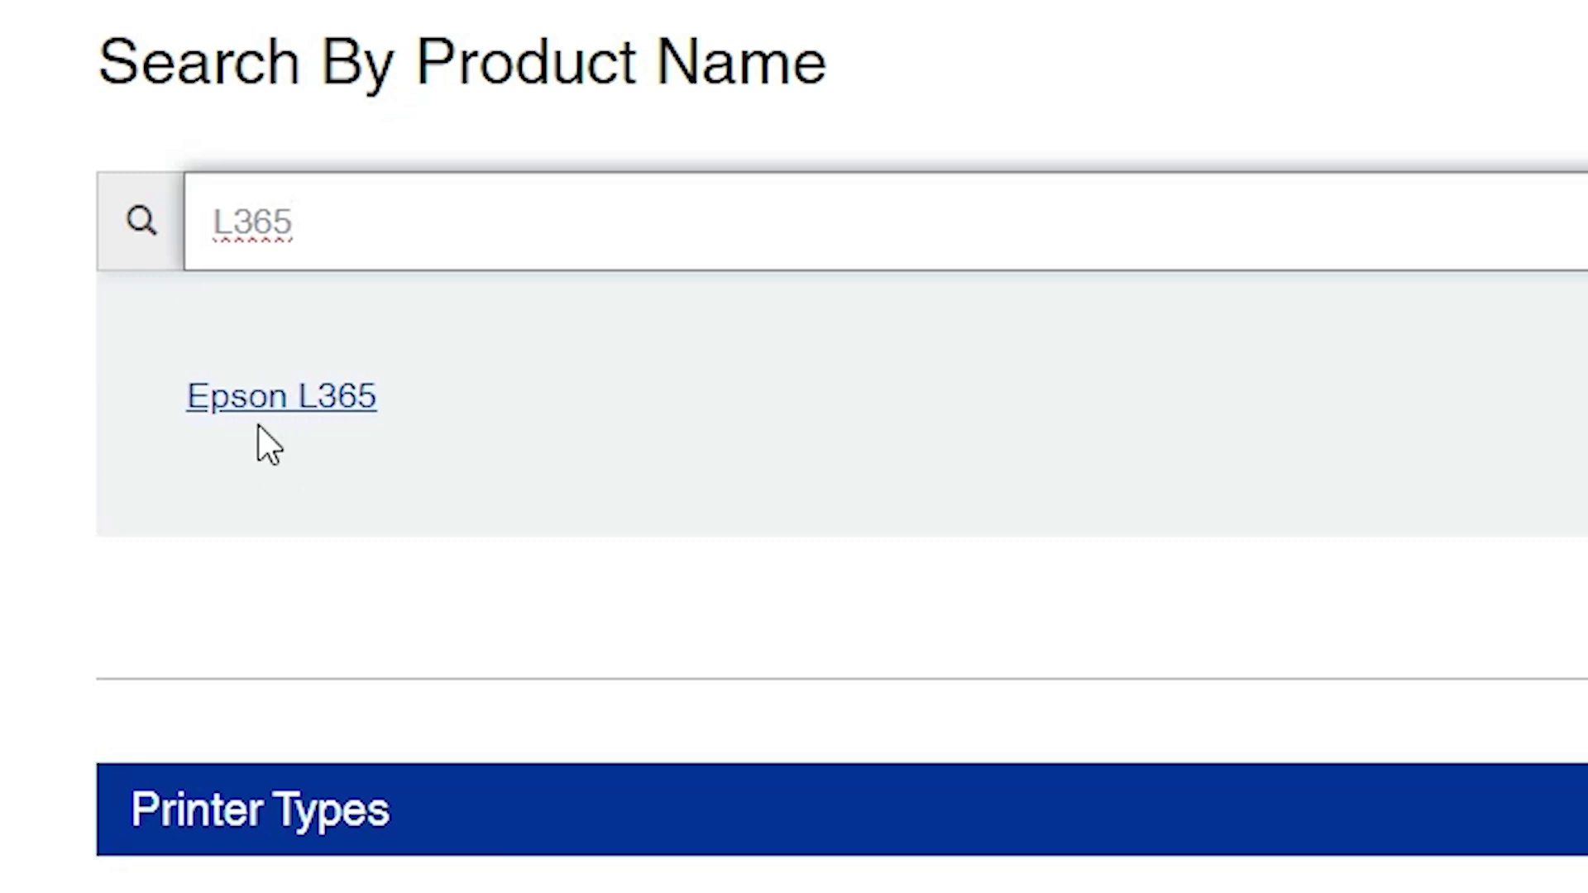
click(325, 411)
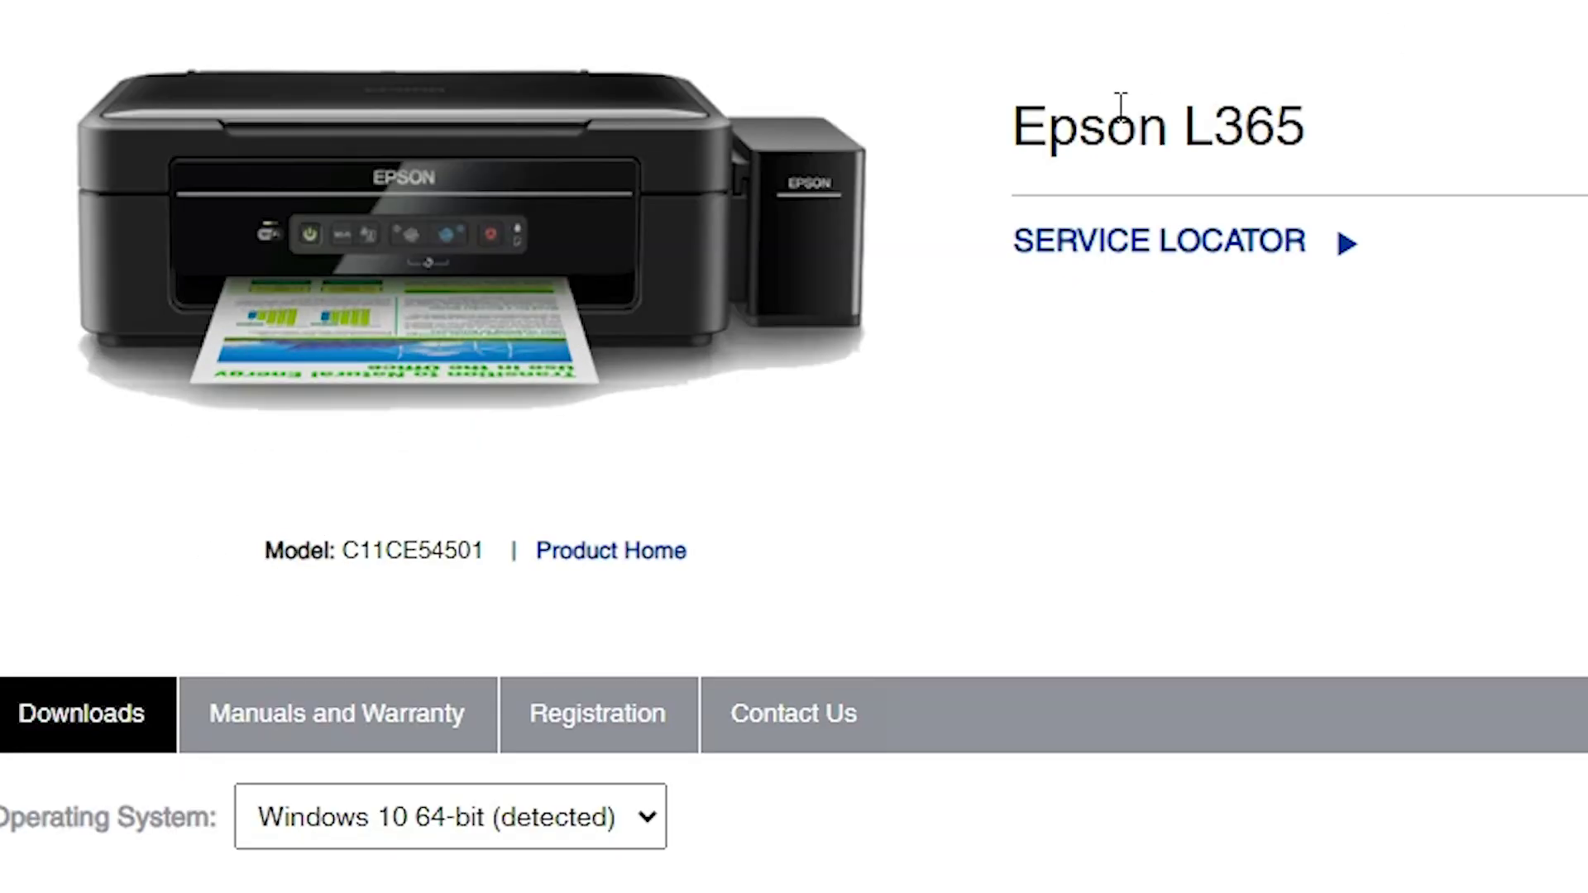
click(1053, 124)
drag(1169, 120, 1341, 127)
click(1466, 111)
scroll(497, 75, down, 5)
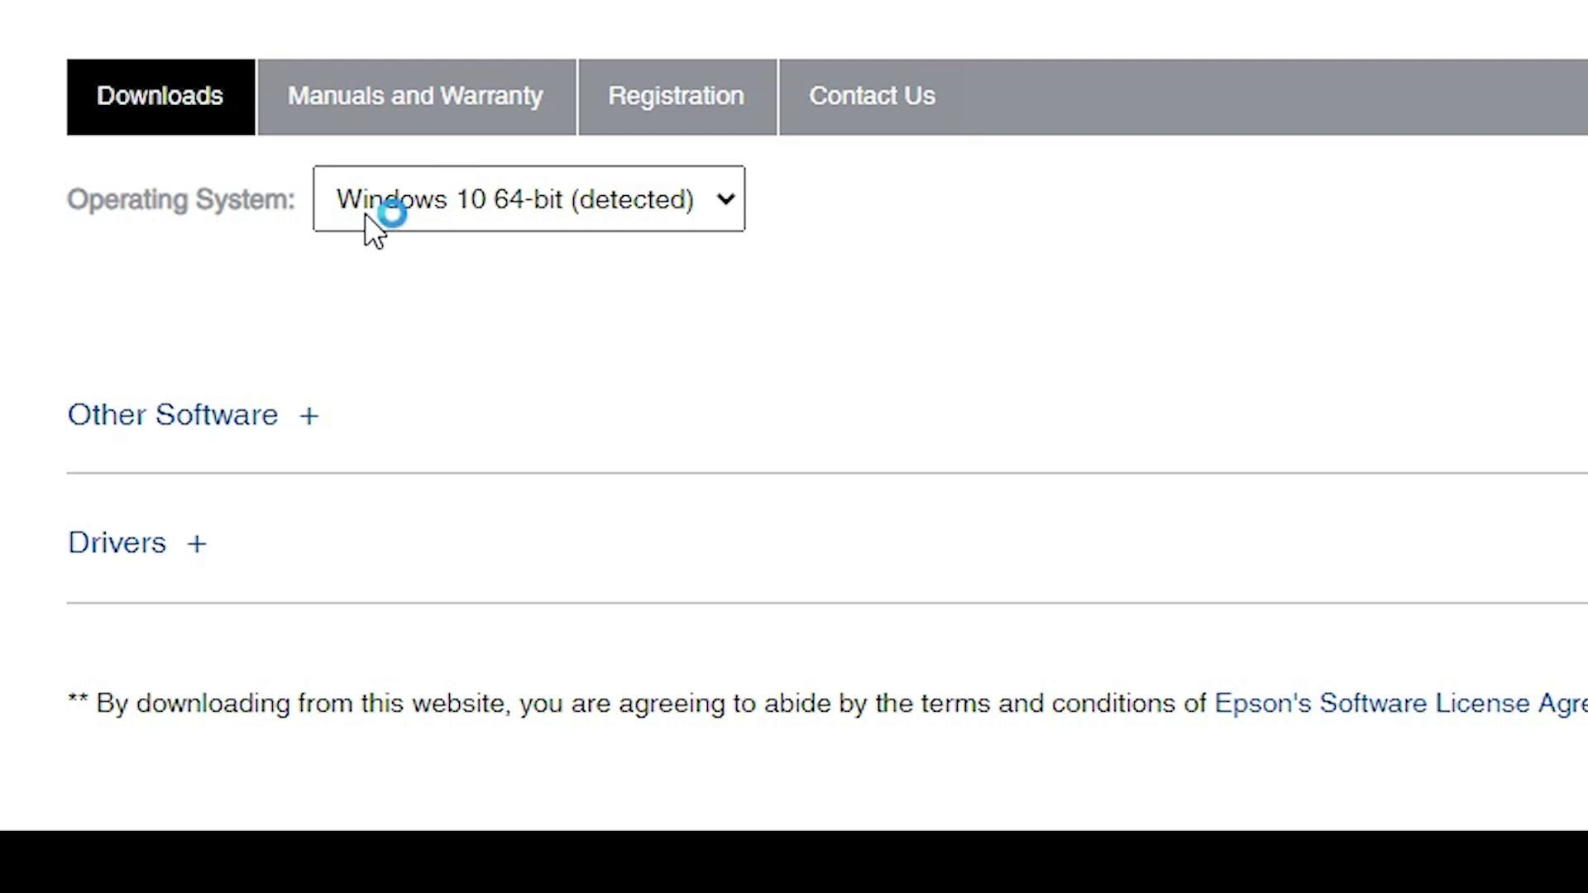
Keep Windows 10 64-bit as the operating system and expand the Drivers section.
click(441, 198)
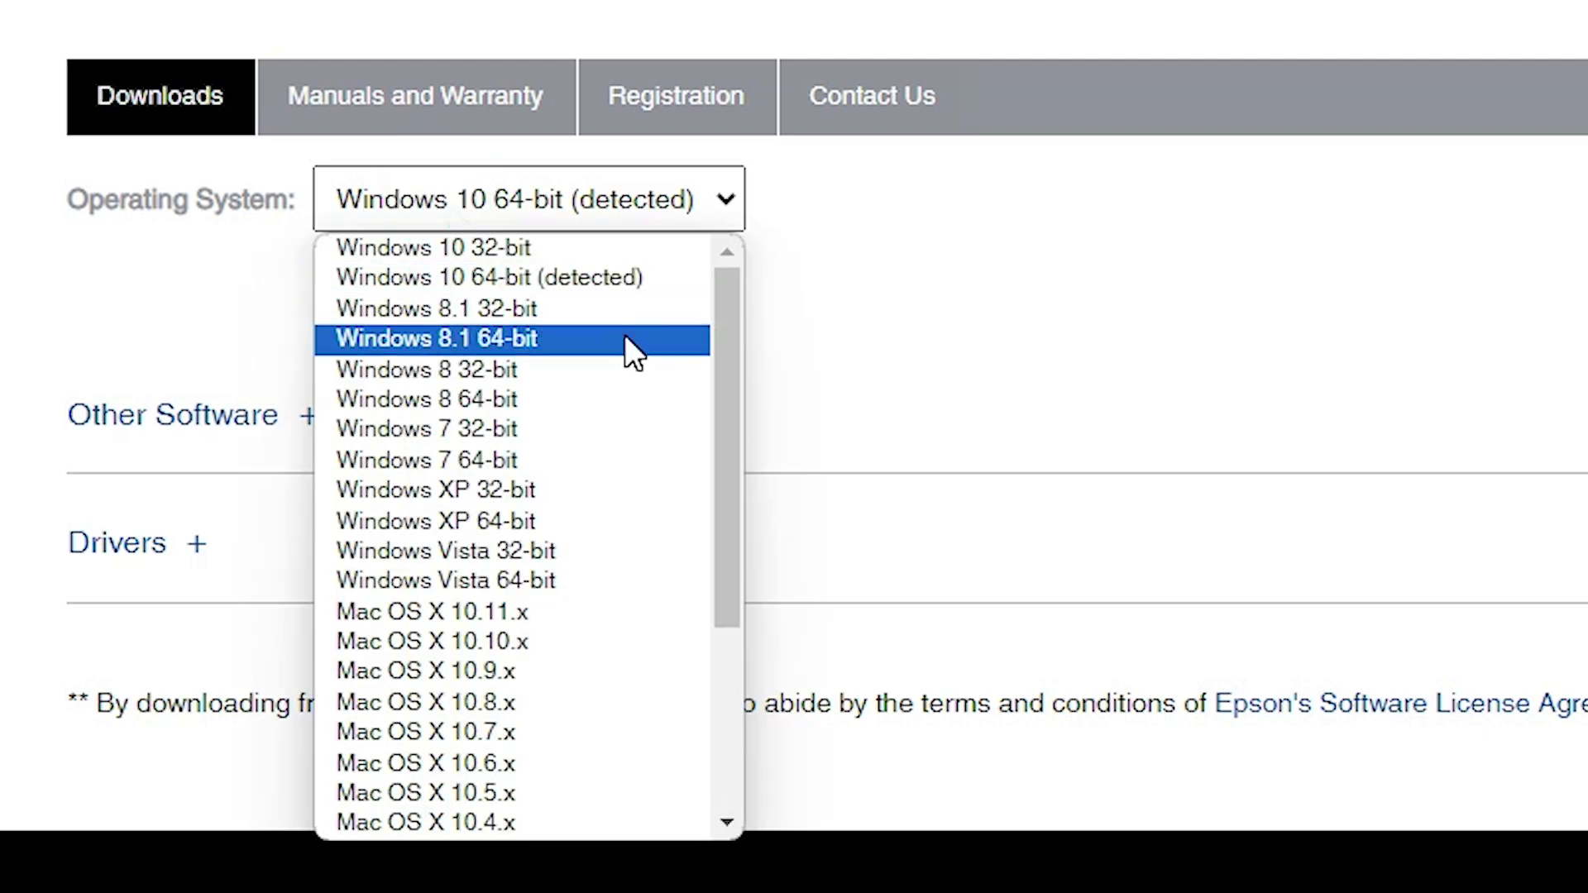
drag(724, 352, 775, 294)
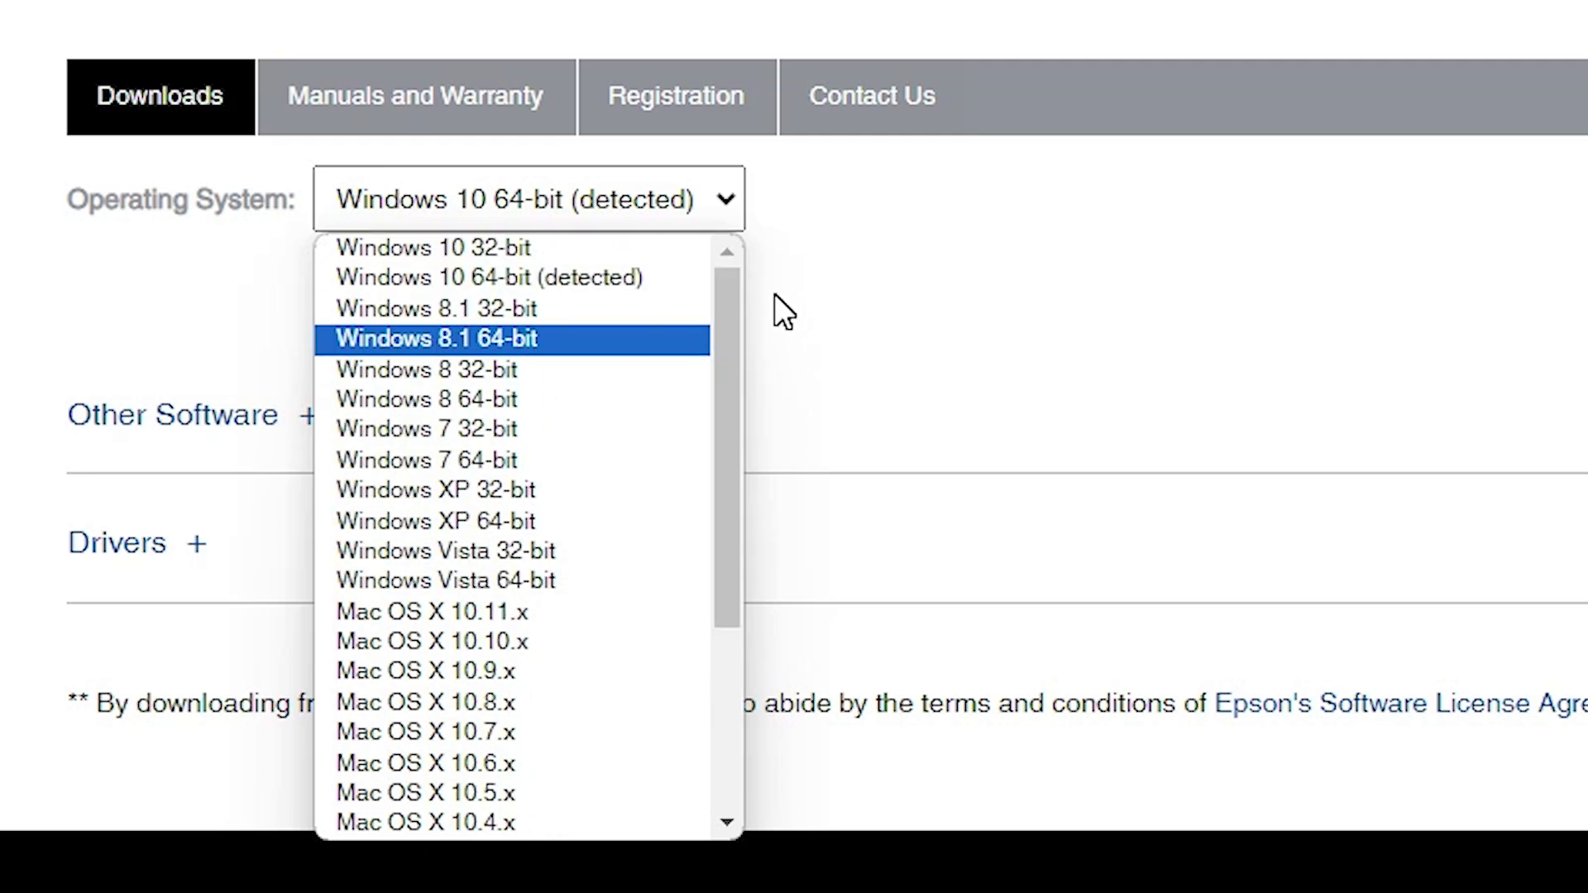
click(575, 281)
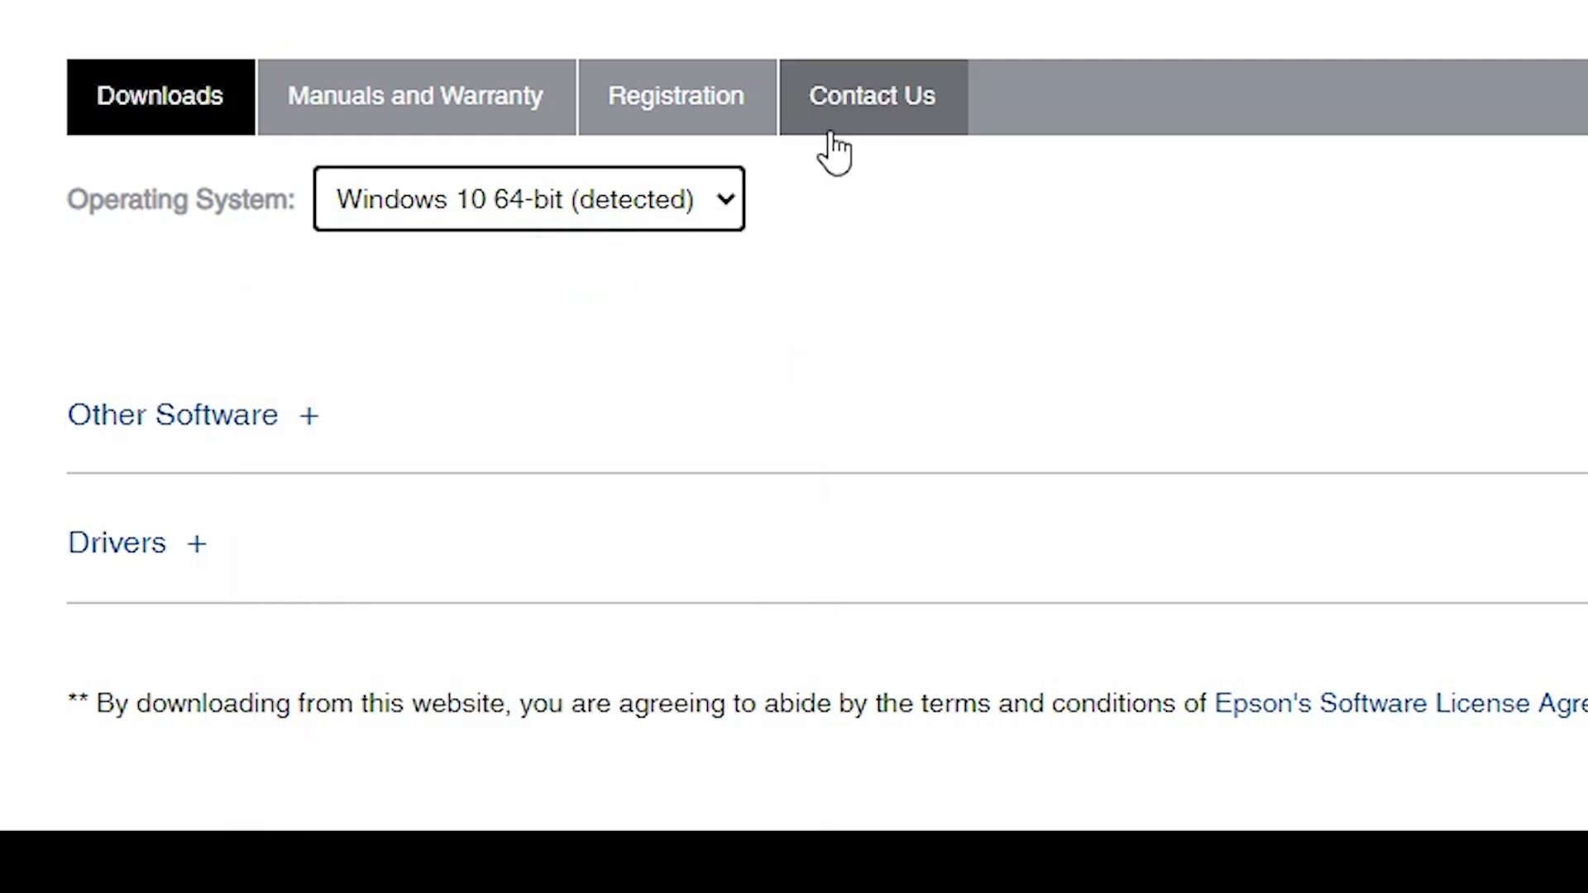
scroll(418, 35, up, 5)
scroll(420, 25, down, 5)
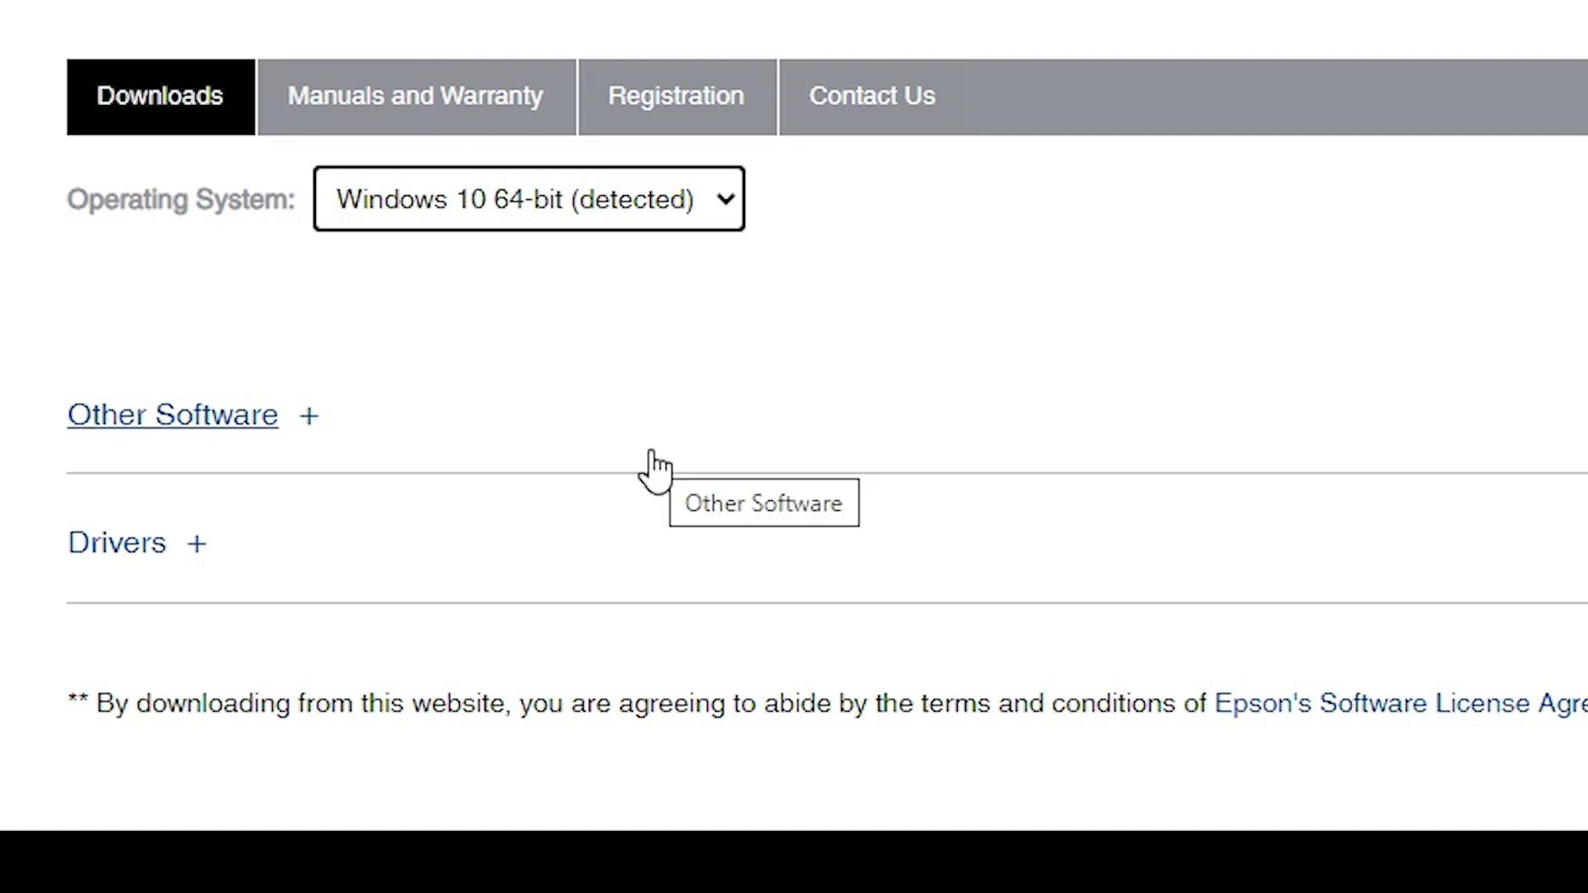
scroll(654, 469, down, 2)
scroll(245, 539, up, 2)
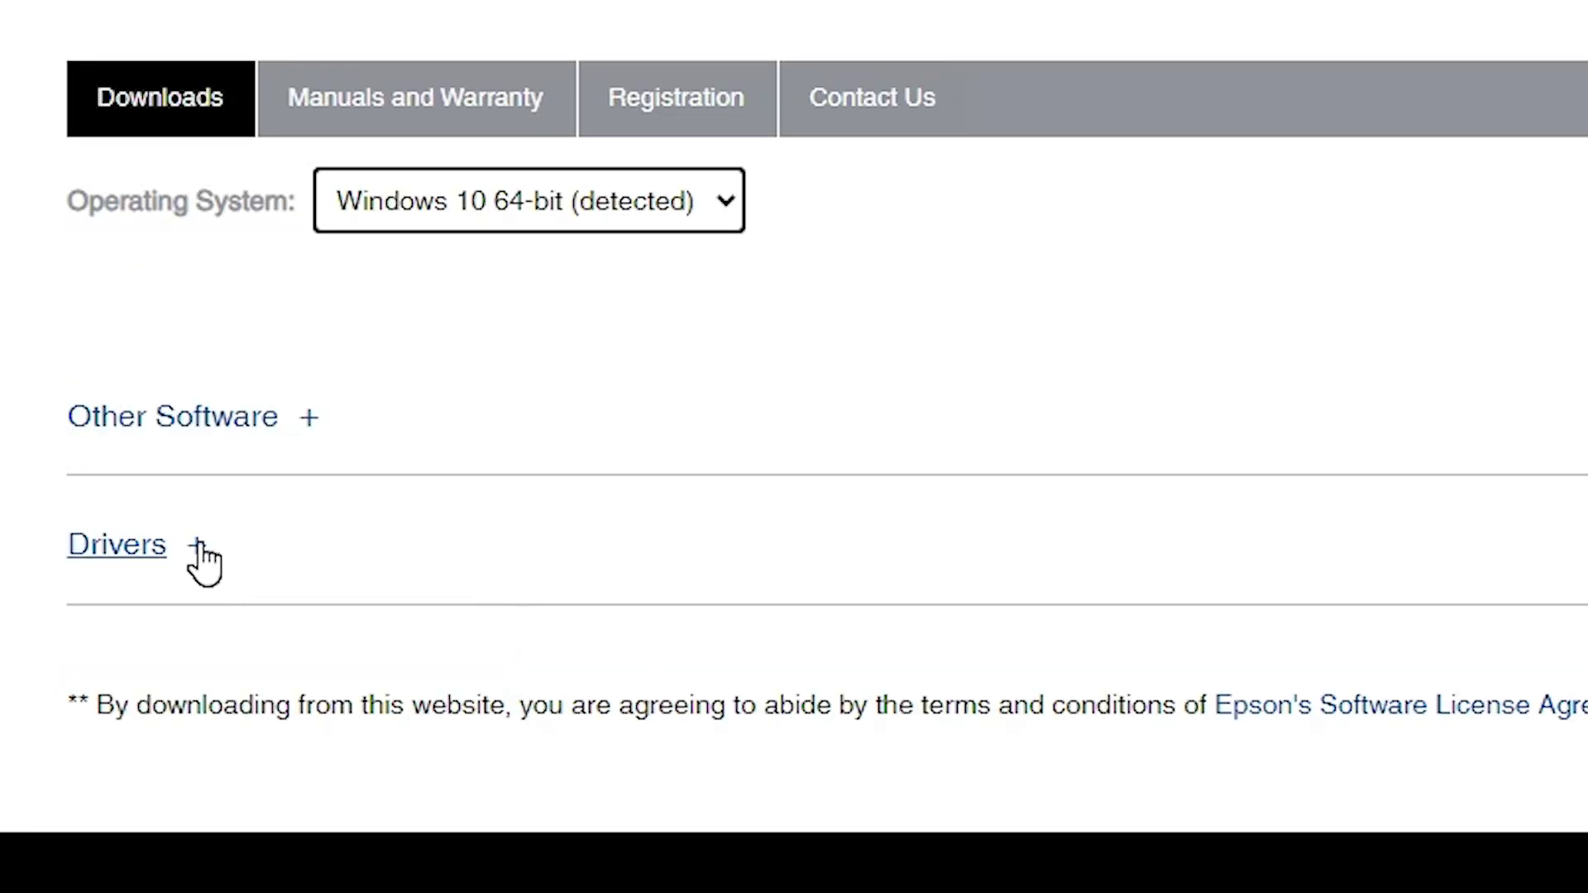
click(199, 546)
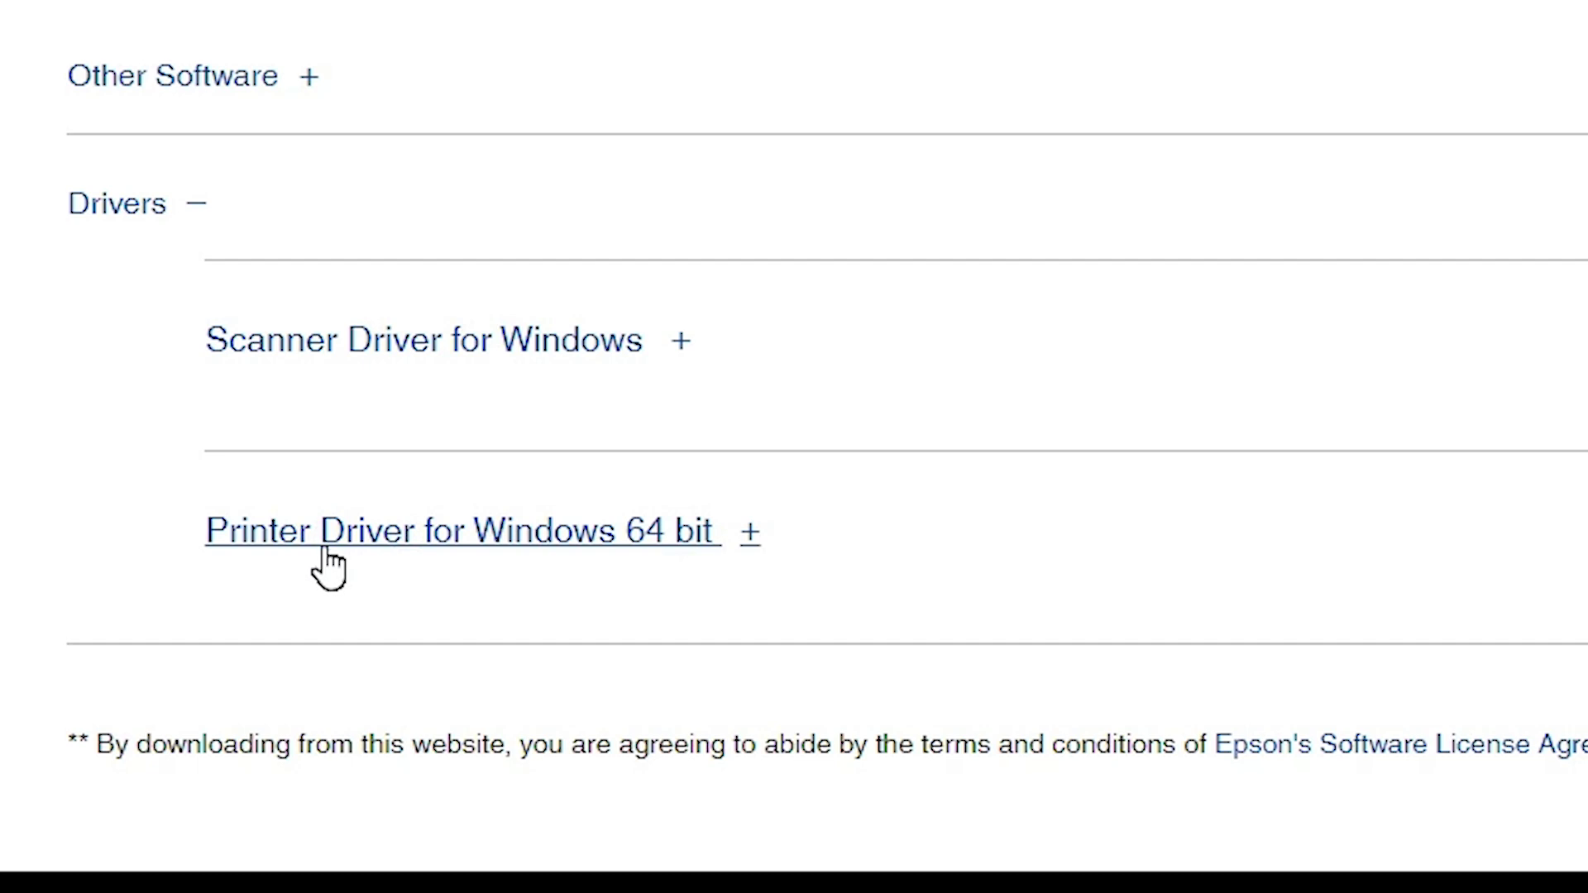
Download the 64-bit L365_x64_224JAUsHomeExportAsiaML.exe driver, accepting the licence, and drag it onto the desktop.
click(1477, 548)
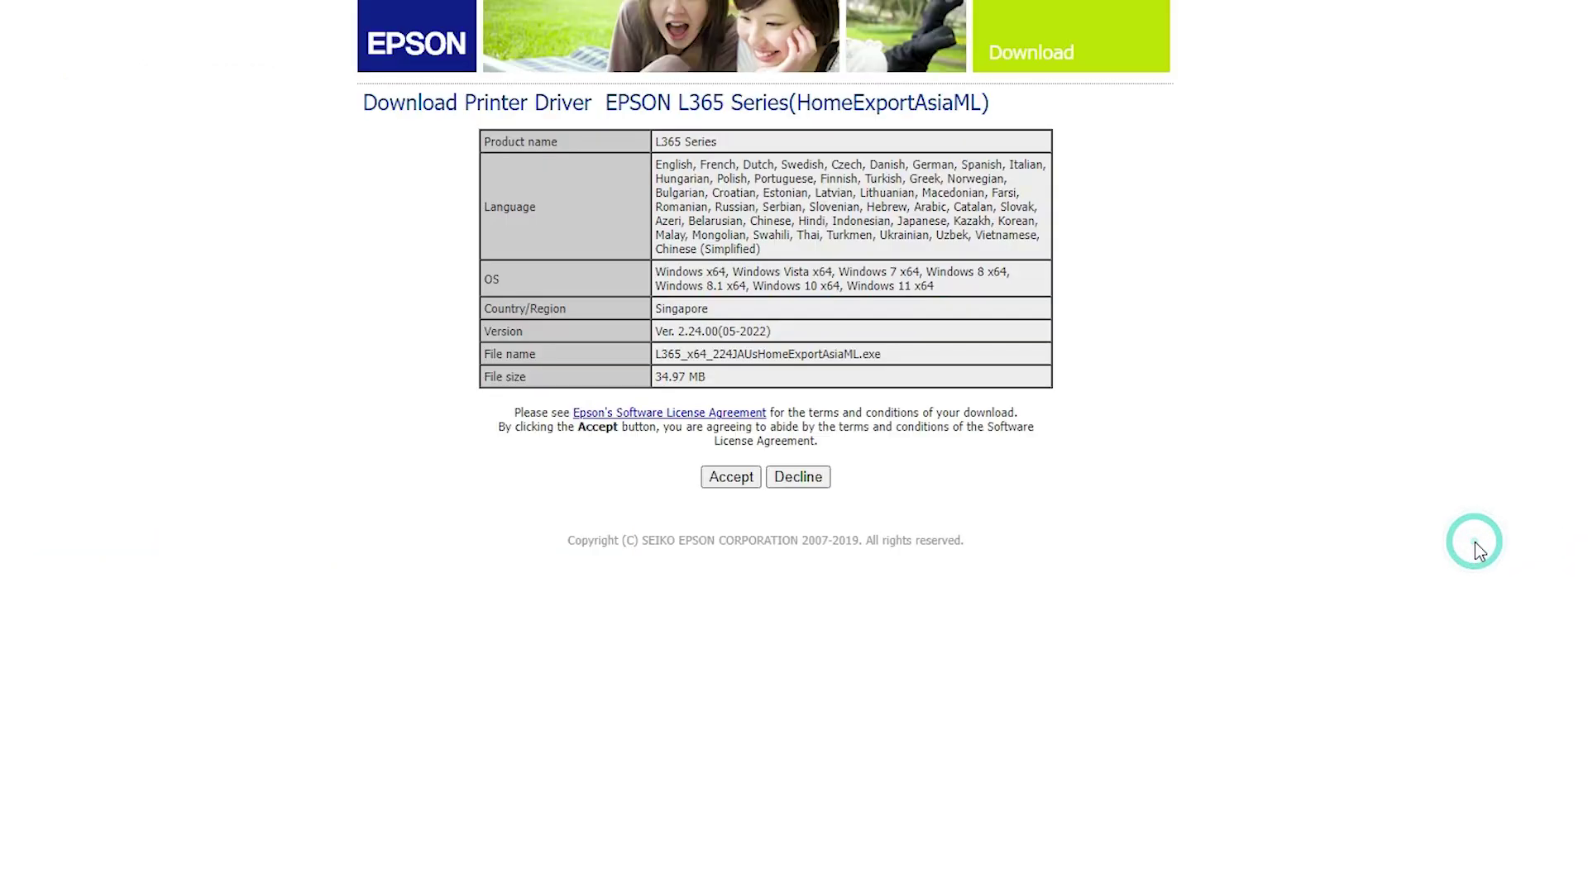
click(745, 473)
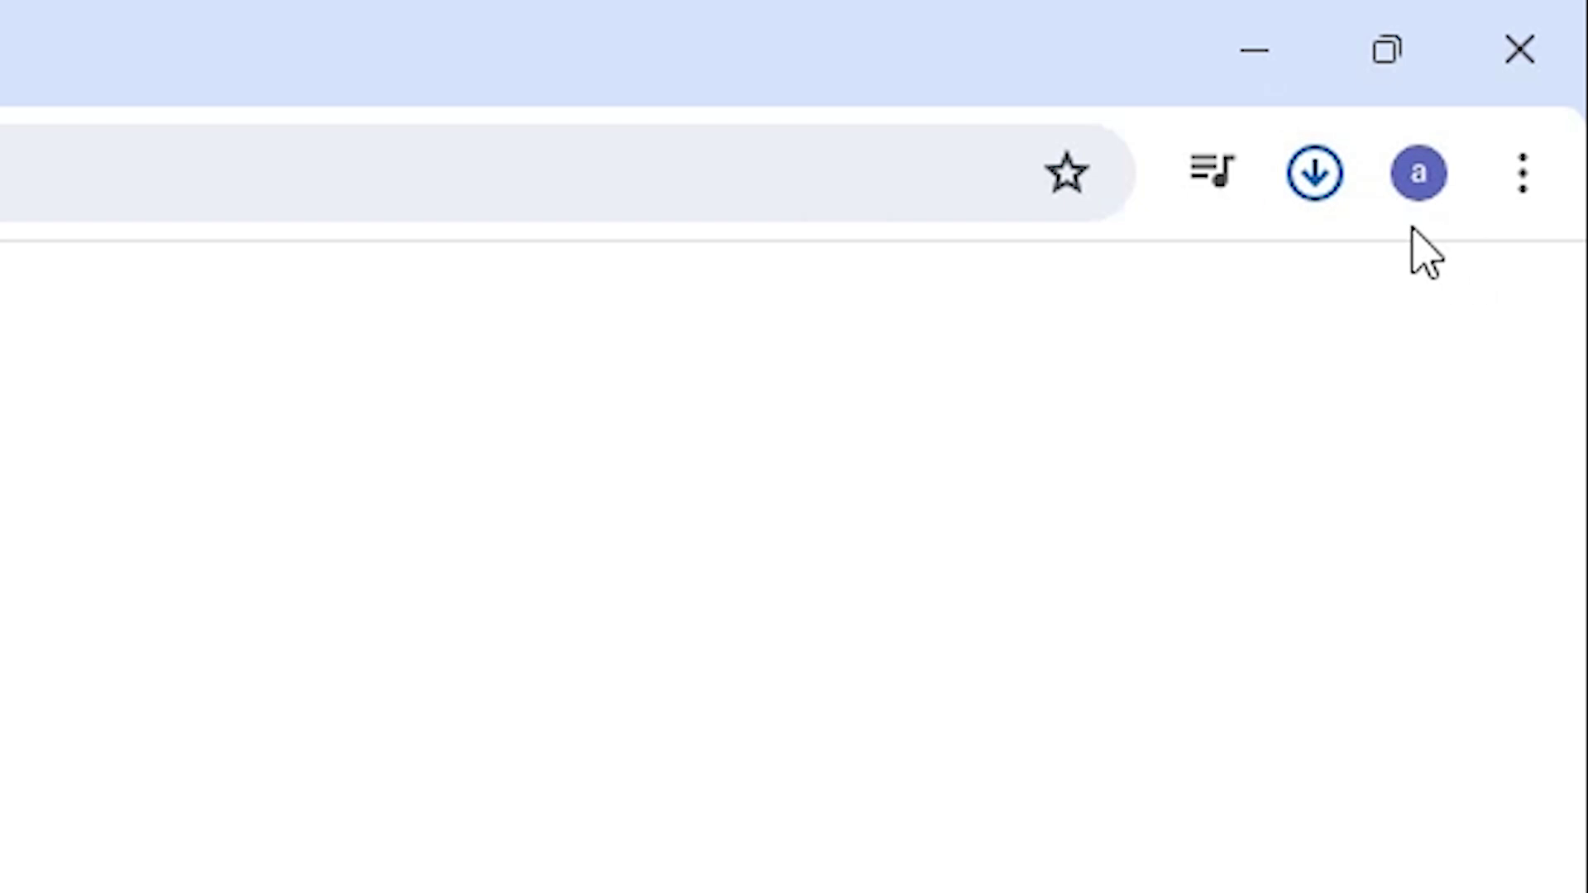
click(1320, 186)
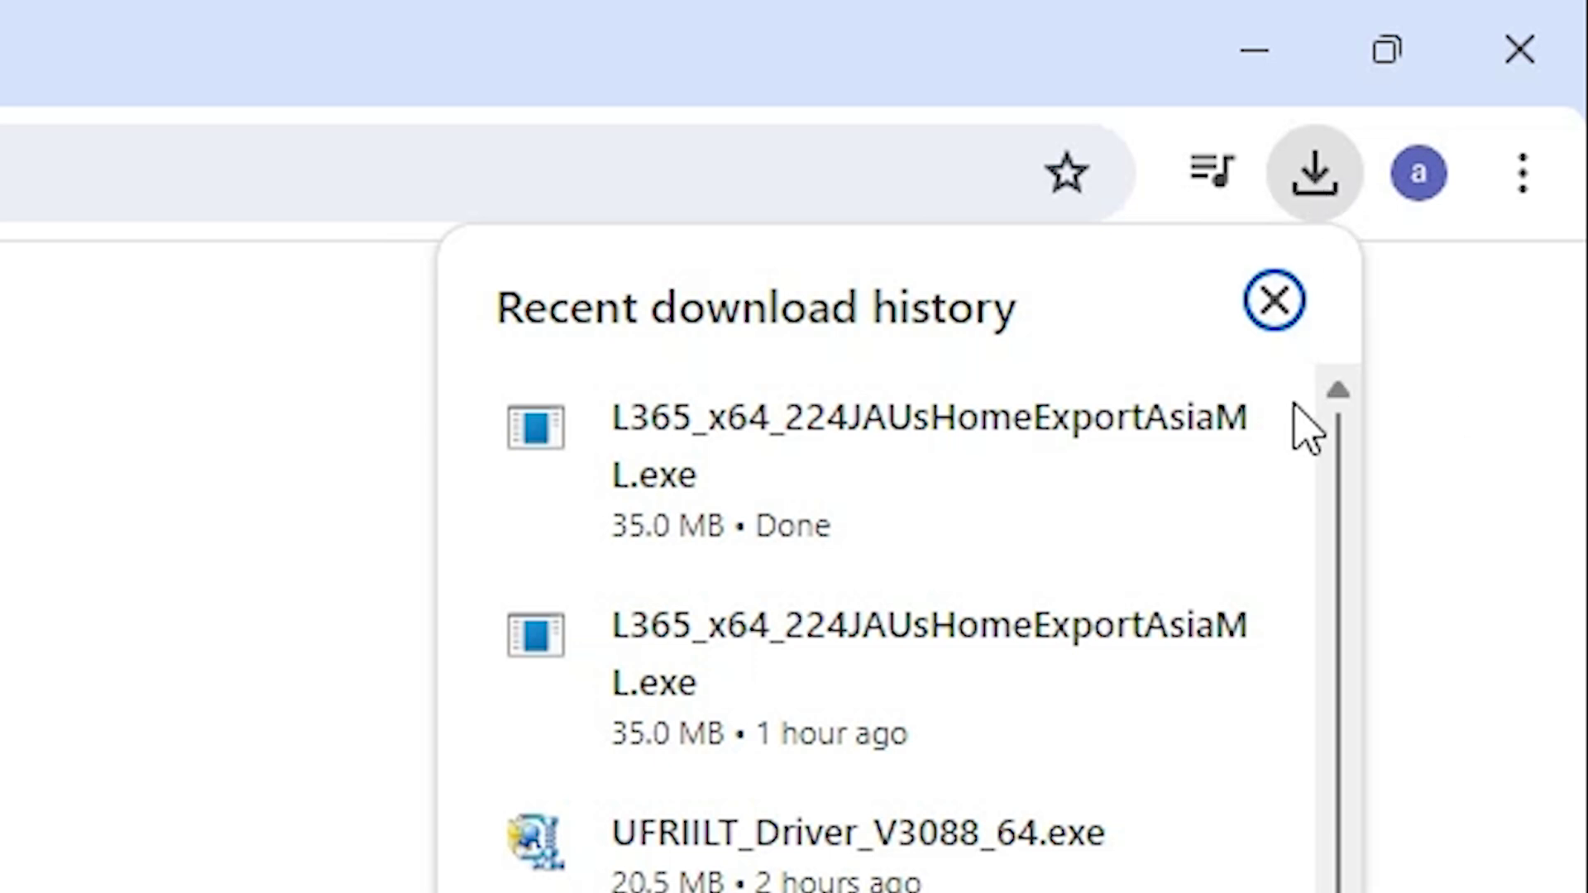
click(1101, 425)
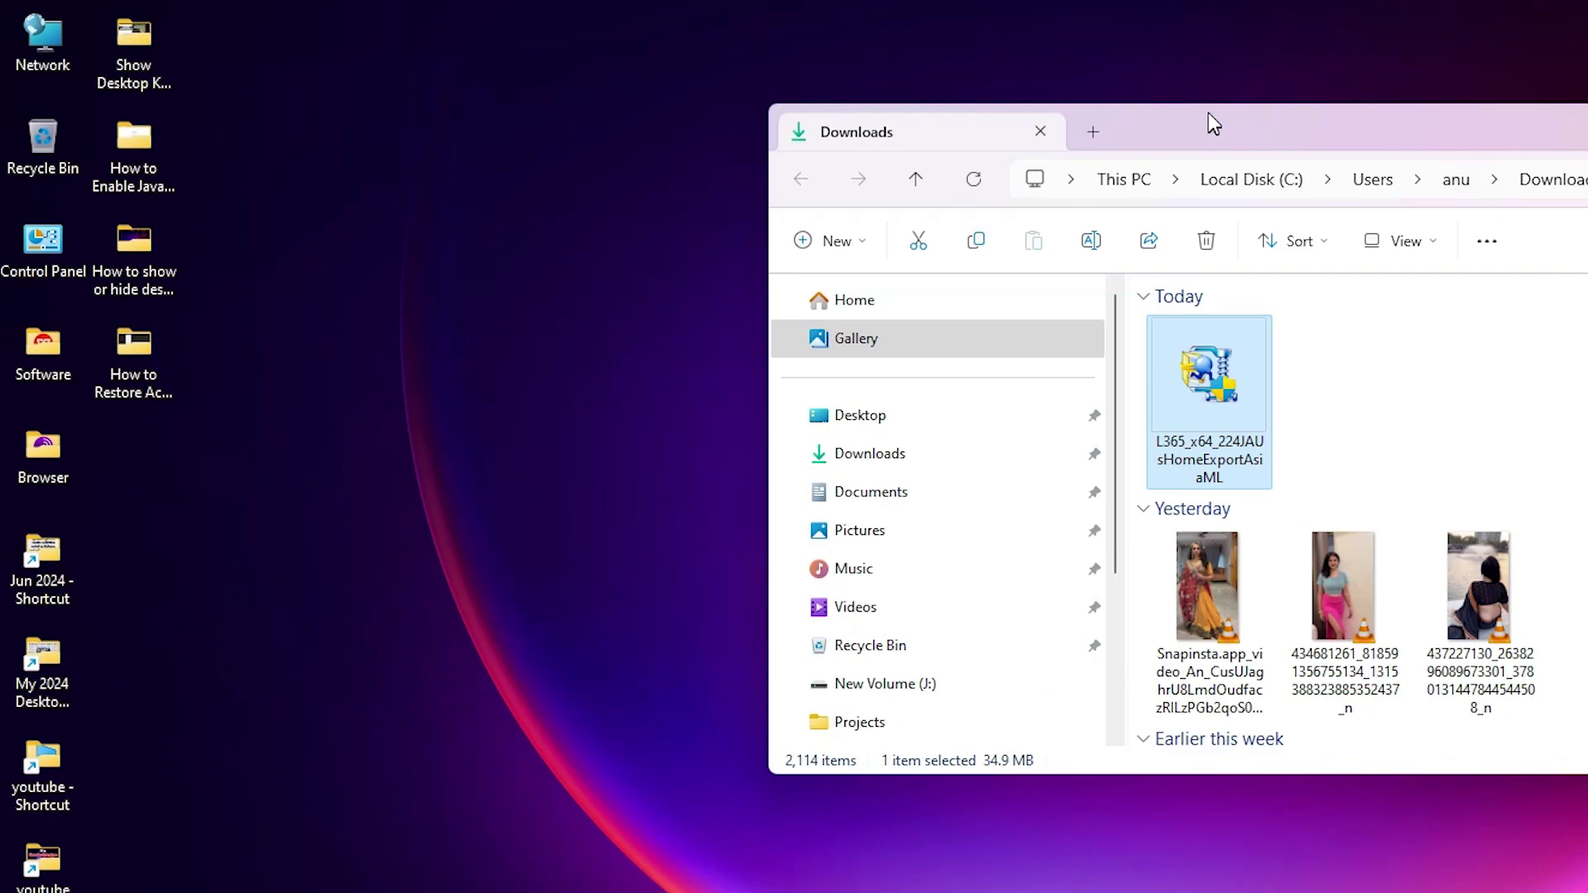
drag(1214, 124, 809, 218)
drag(352, 722, 198, 670)
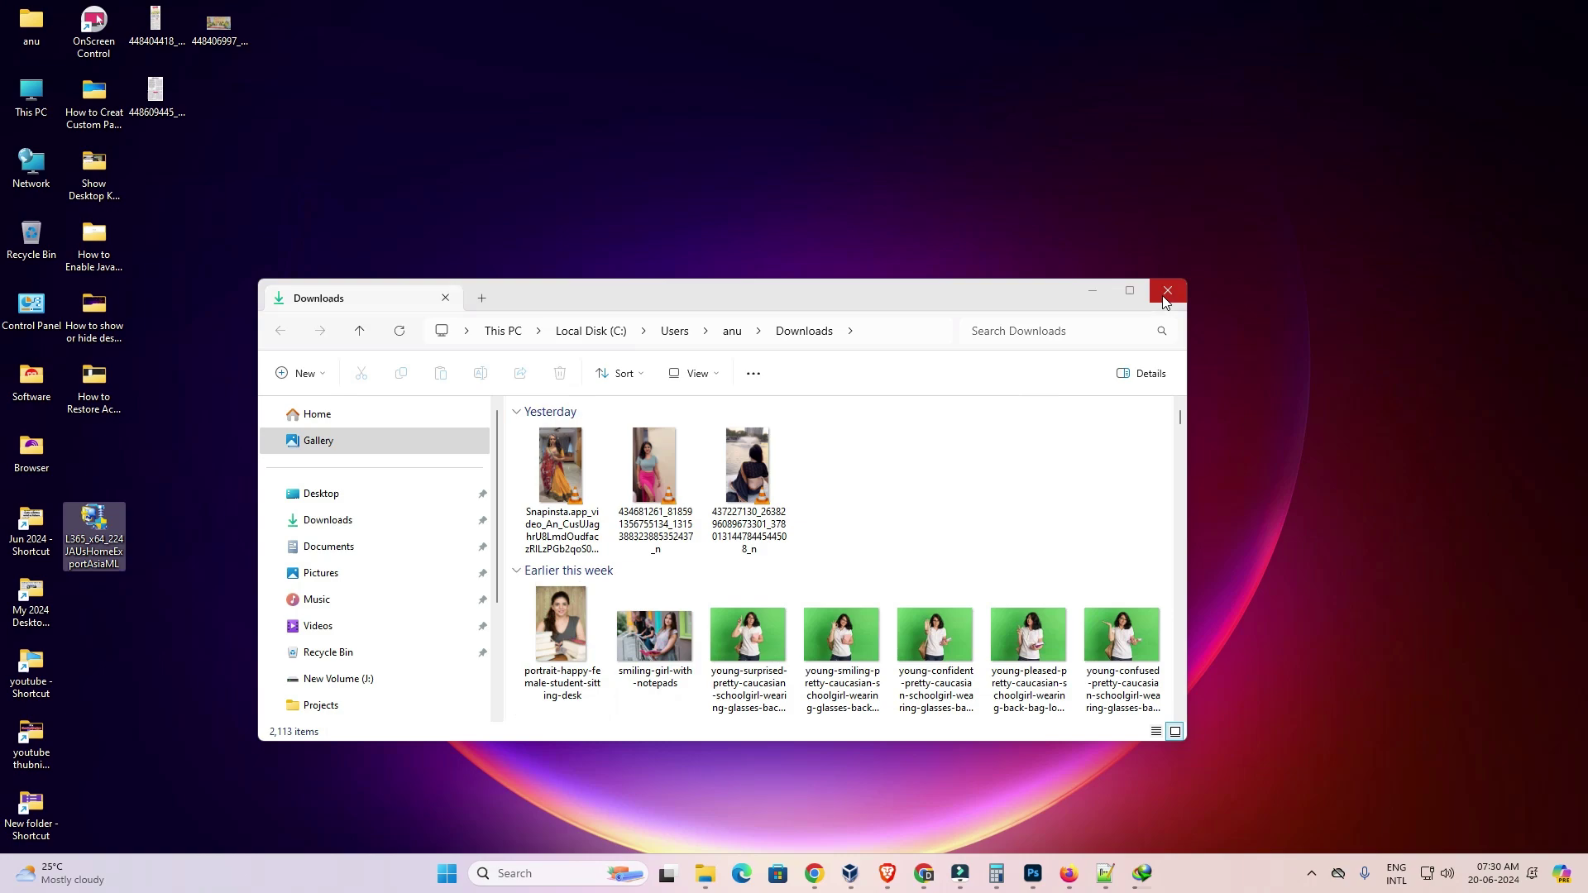
Close the Downloads folder and launch the L365 driver installer, allowing it to make changes.
click(1167, 291)
drag(92, 529, 89, 451)
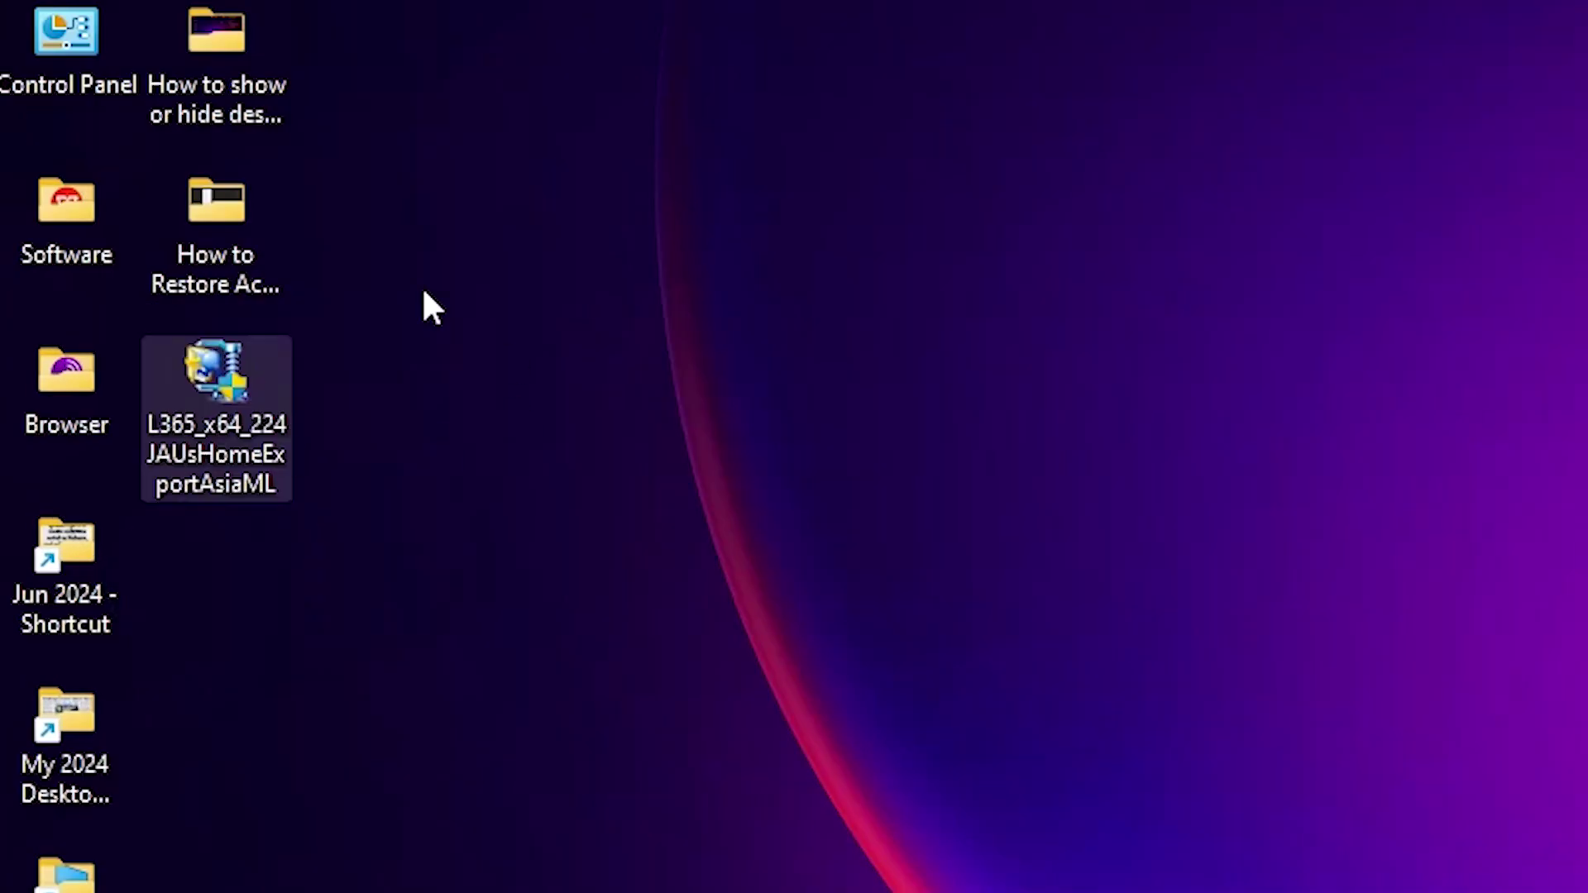
double_click(238, 393)
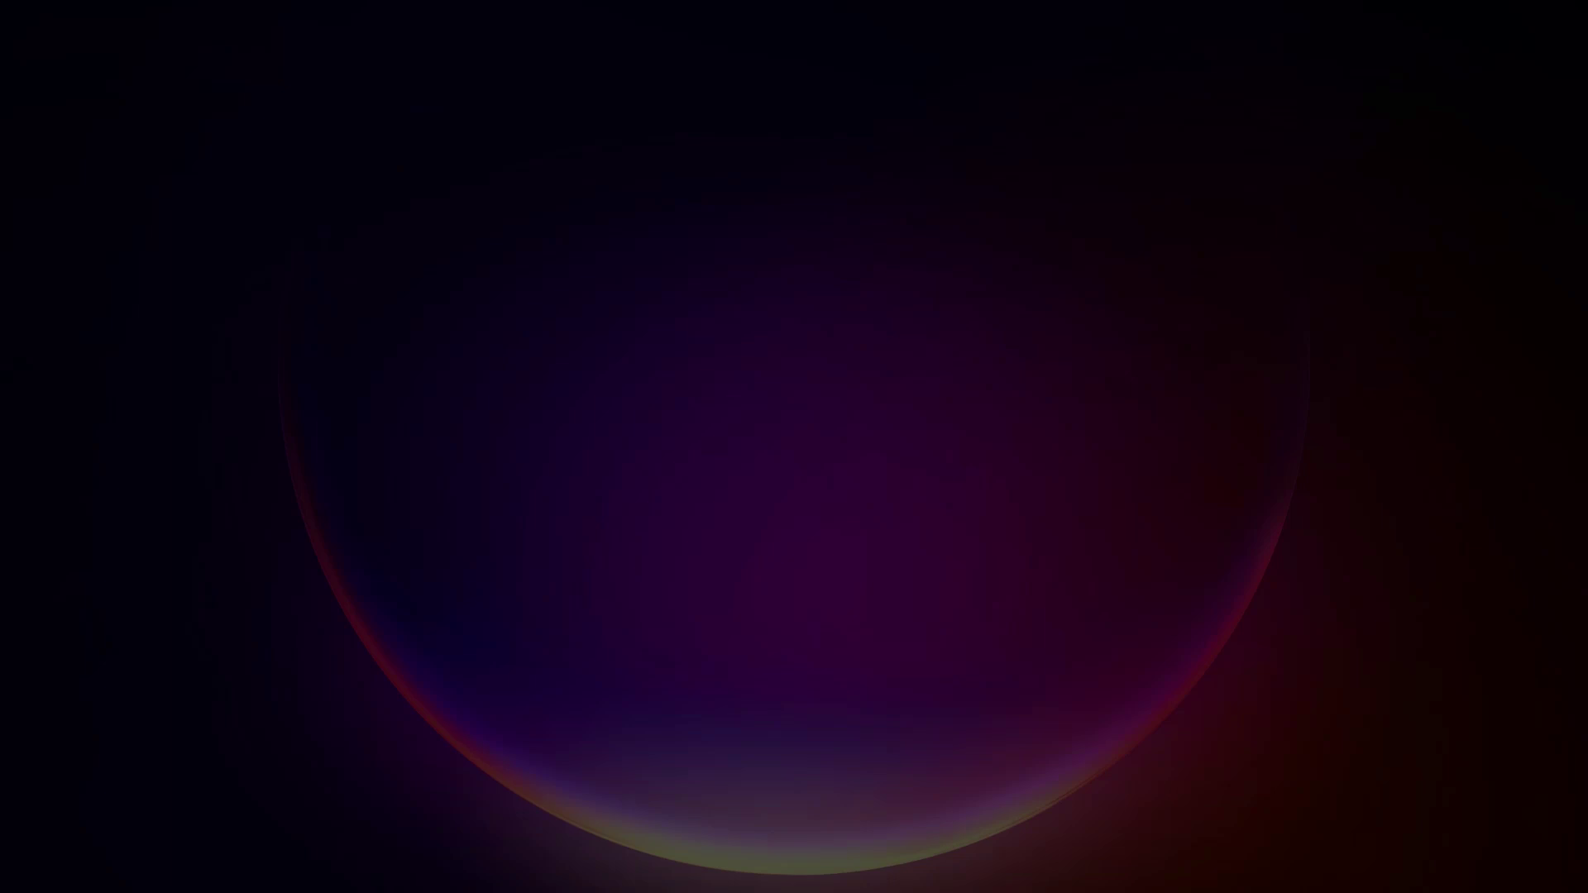
click(643, 574)
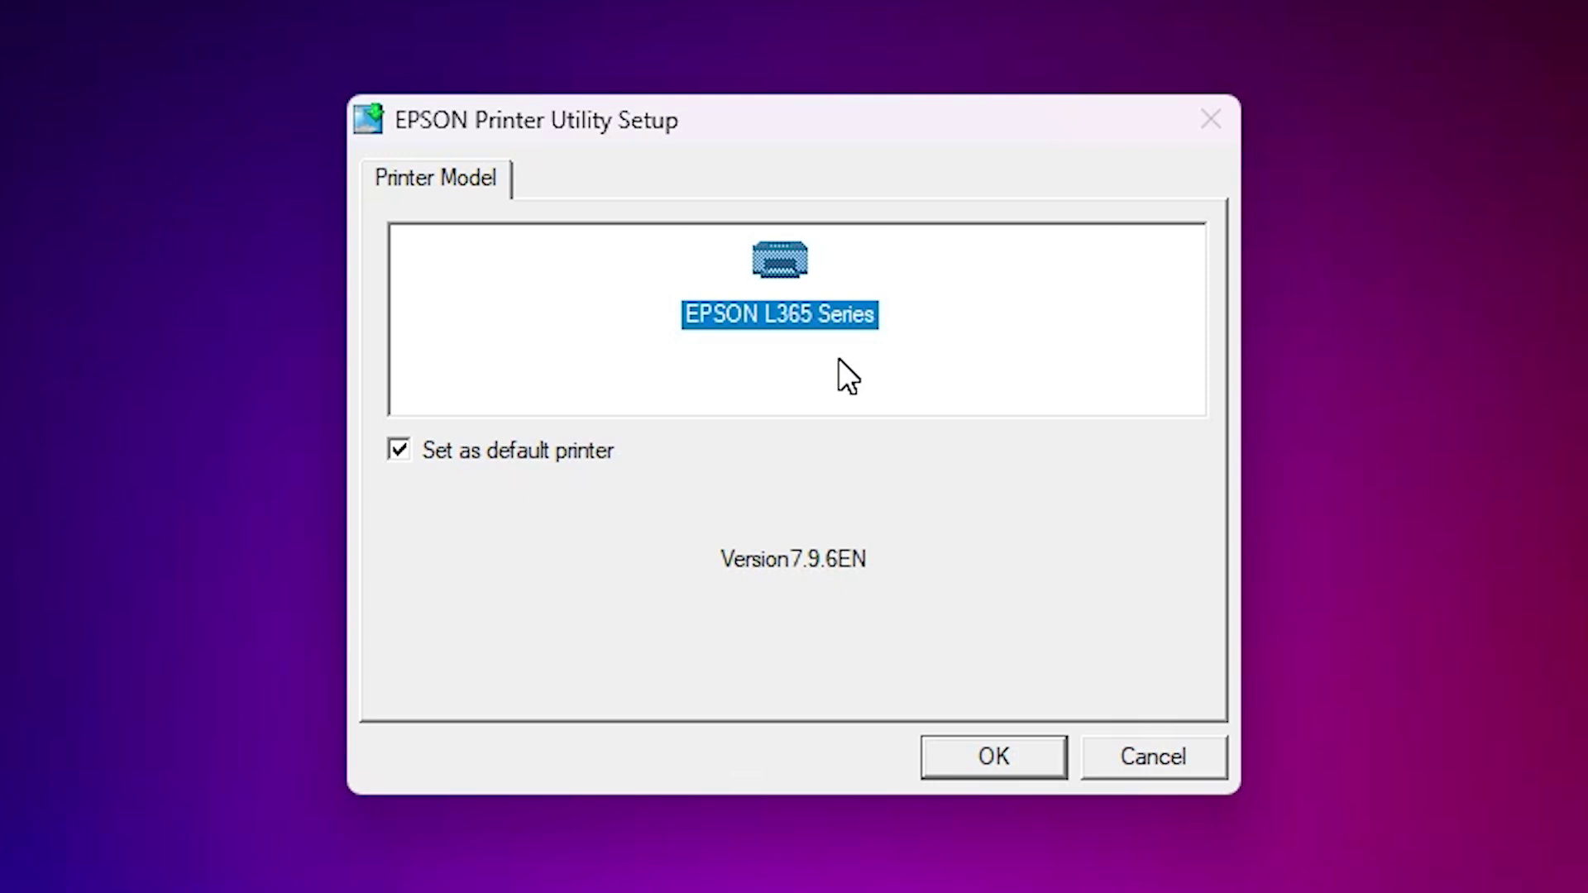
Install the EPSON L365 Series driver in English, agreeing to the licence, until setup completes.
click(1002, 749)
click(1040, 593)
click(417, 649)
click(1095, 745)
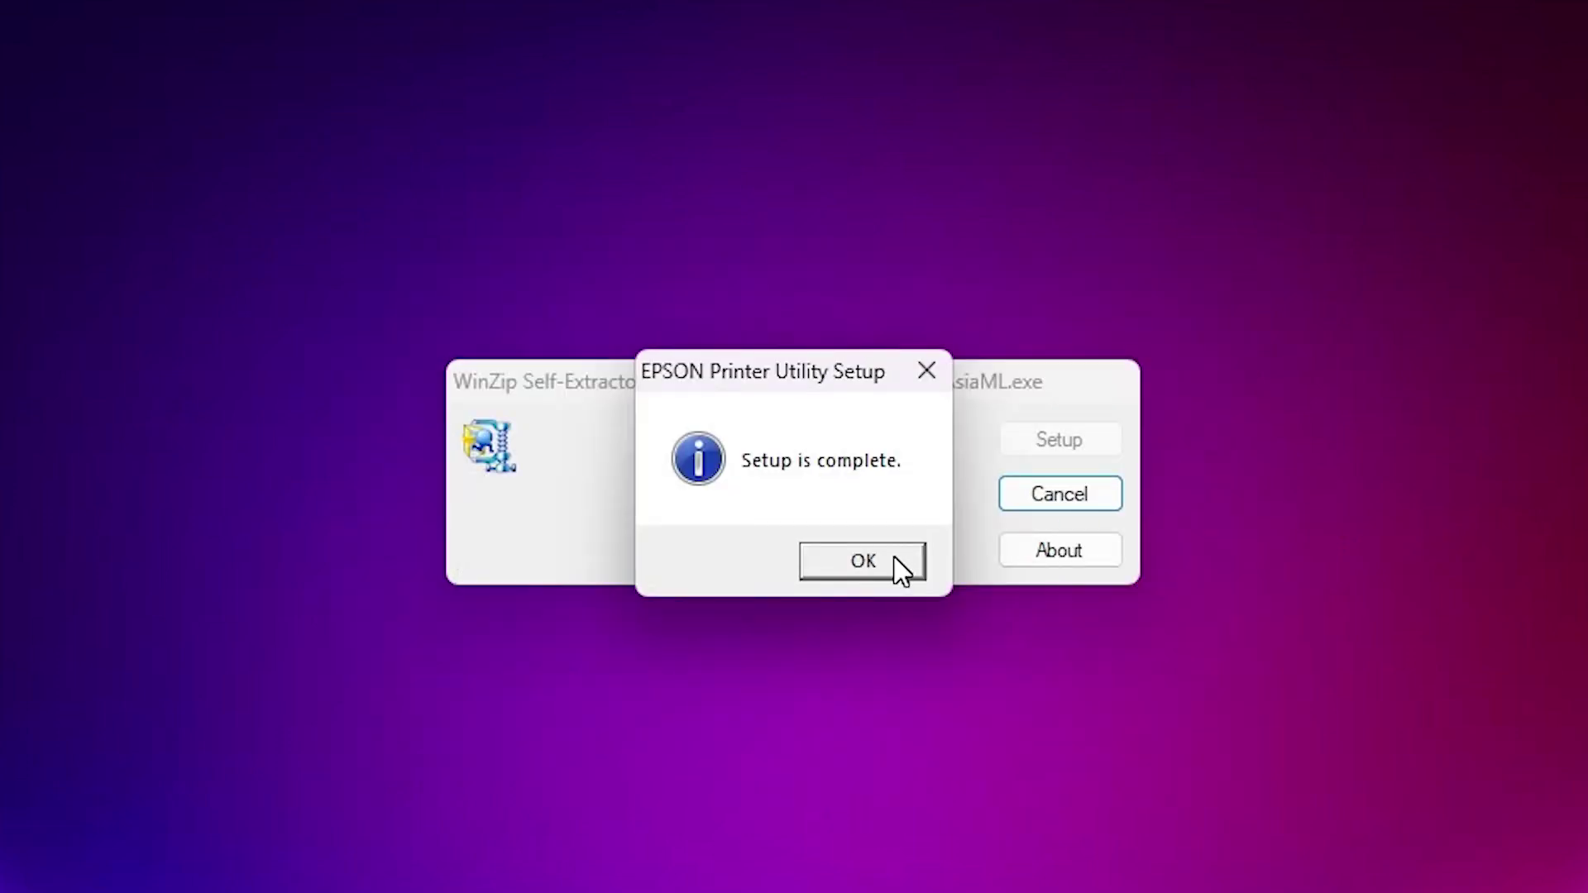
click(898, 569)
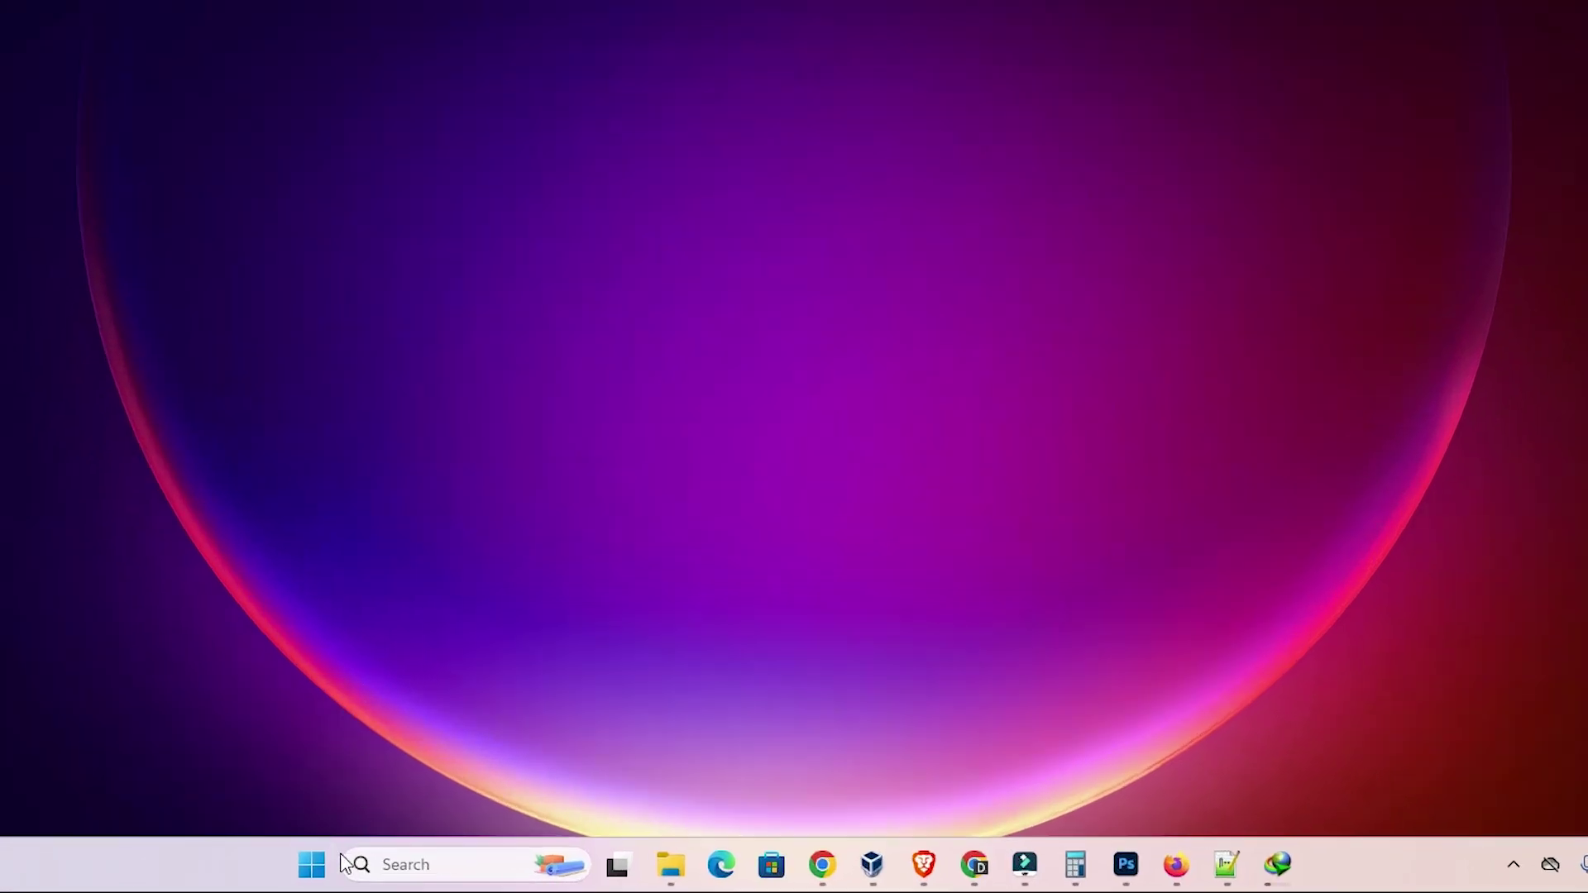
Reopen the EPSON L365 Series printer page from Printers & scanners in Settings.
click(330, 869)
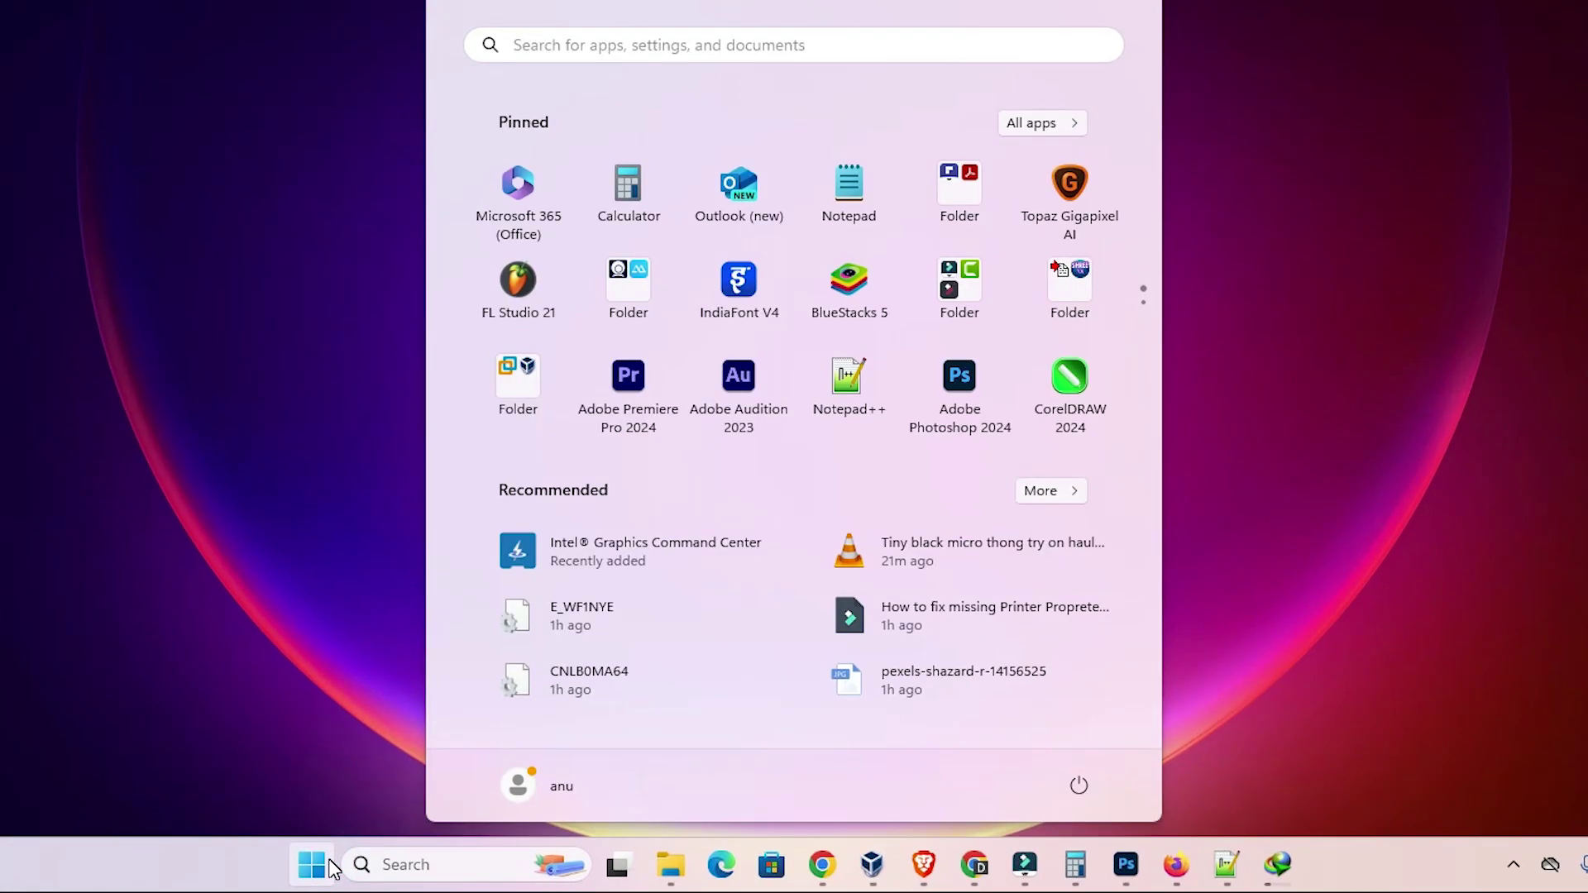
text(pr)
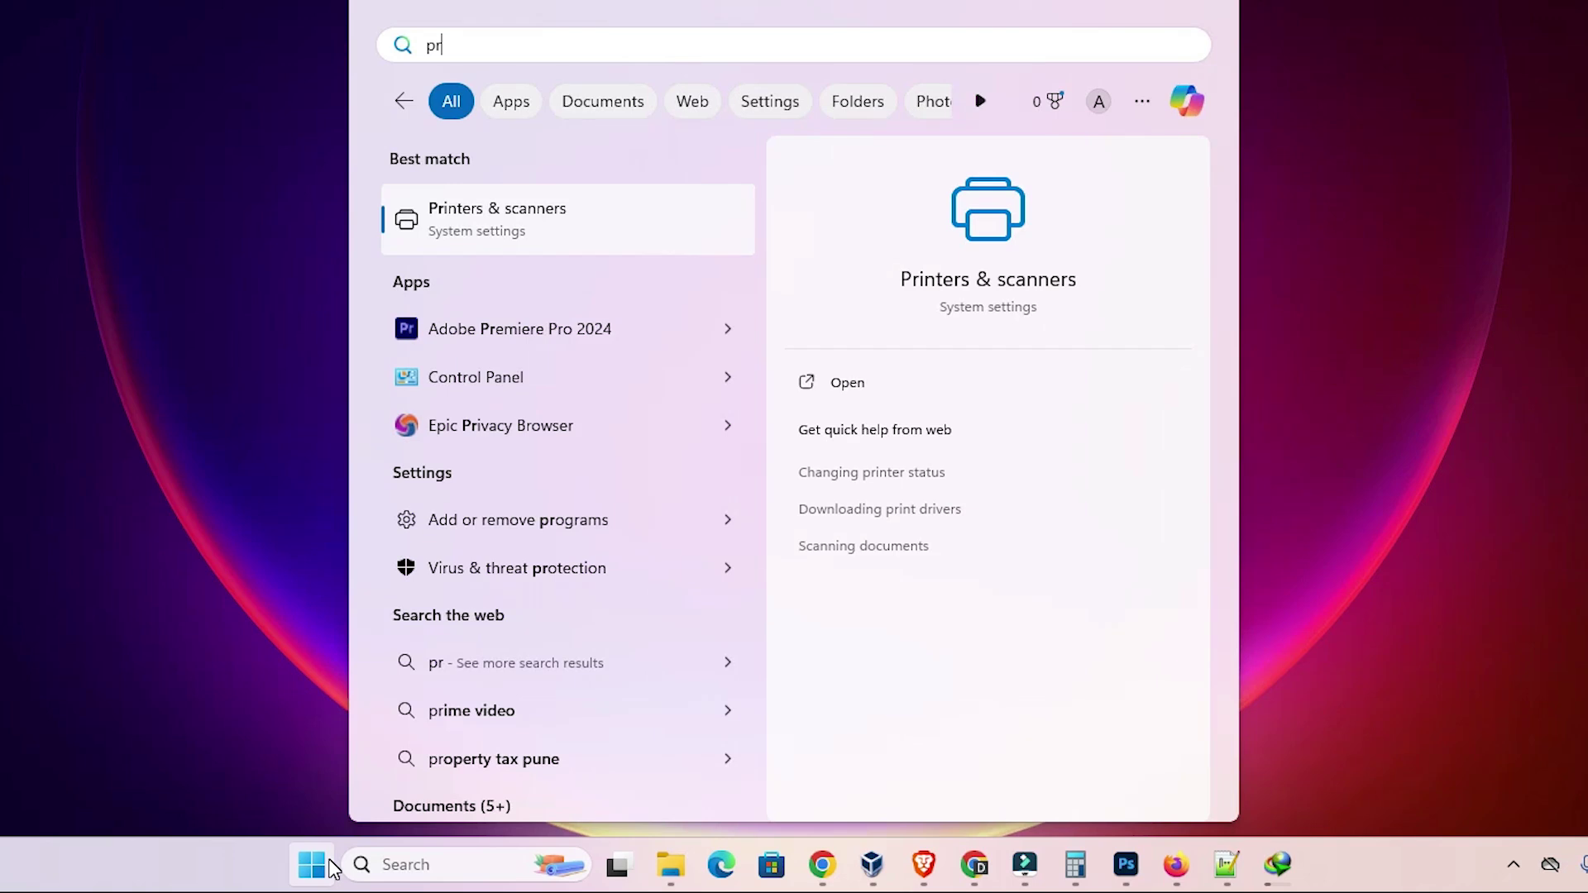
click(478, 238)
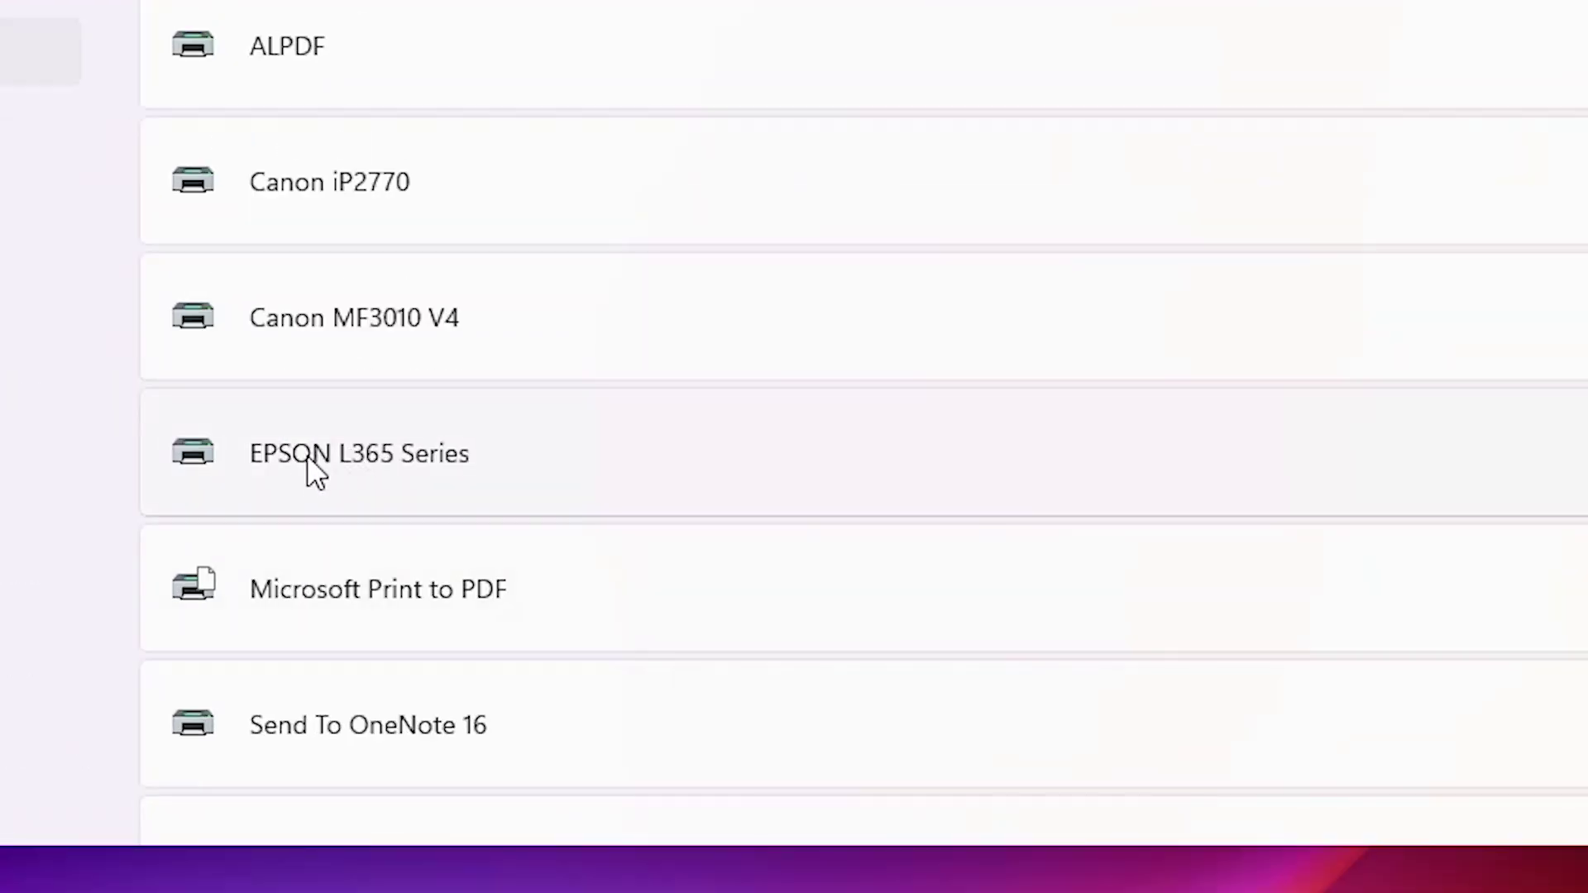
click(400, 464)
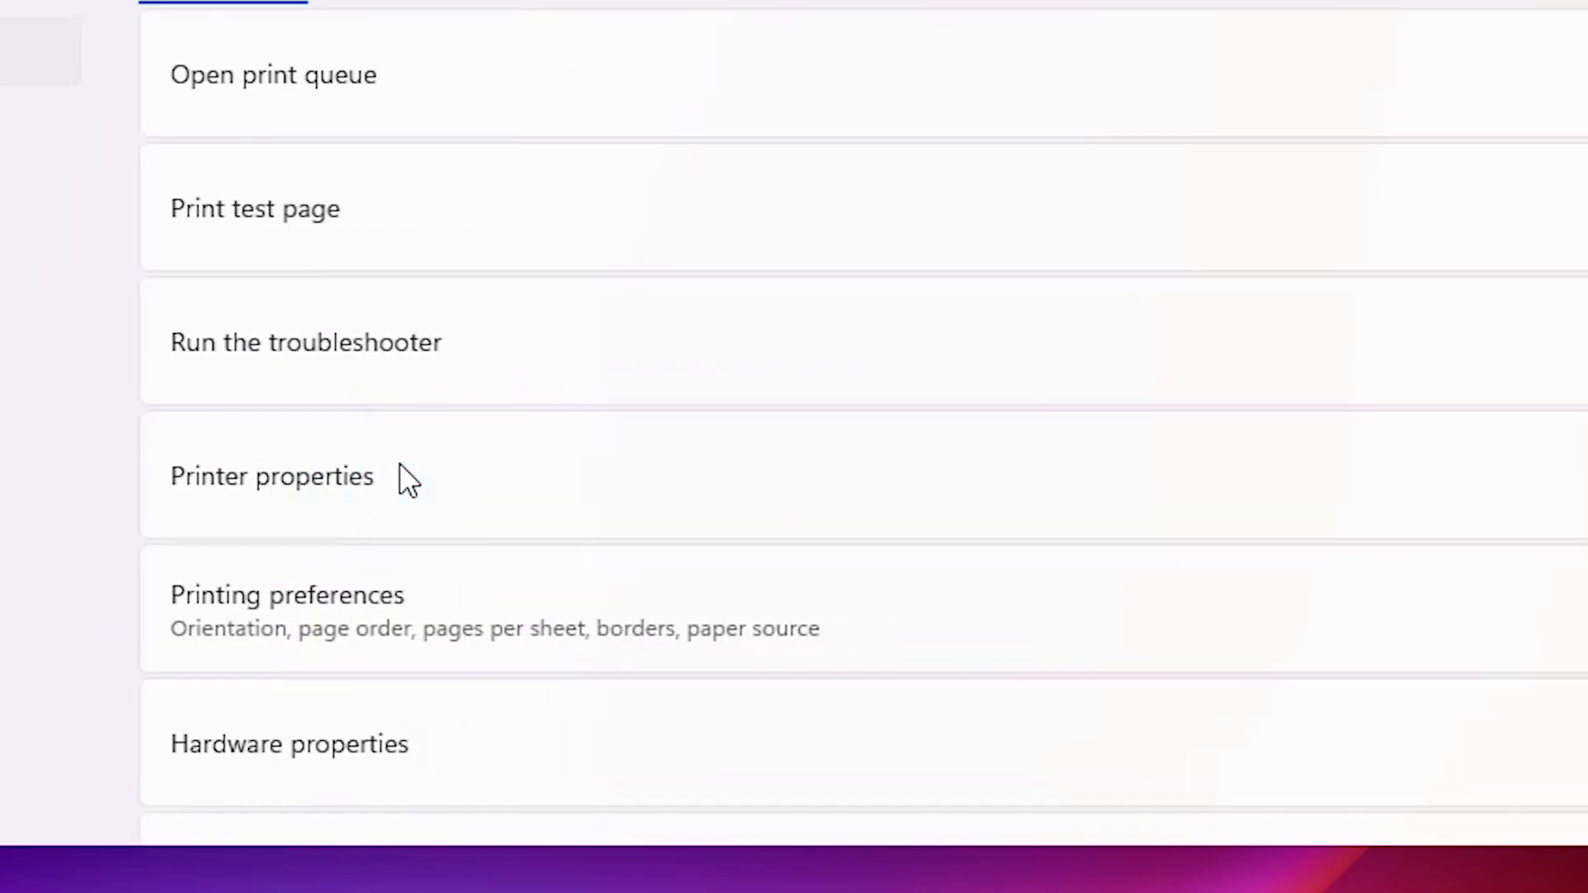
Open its Printing preferences and show the new Maintenance tab with Nozzle Check and Head Cleaning.
click(313, 609)
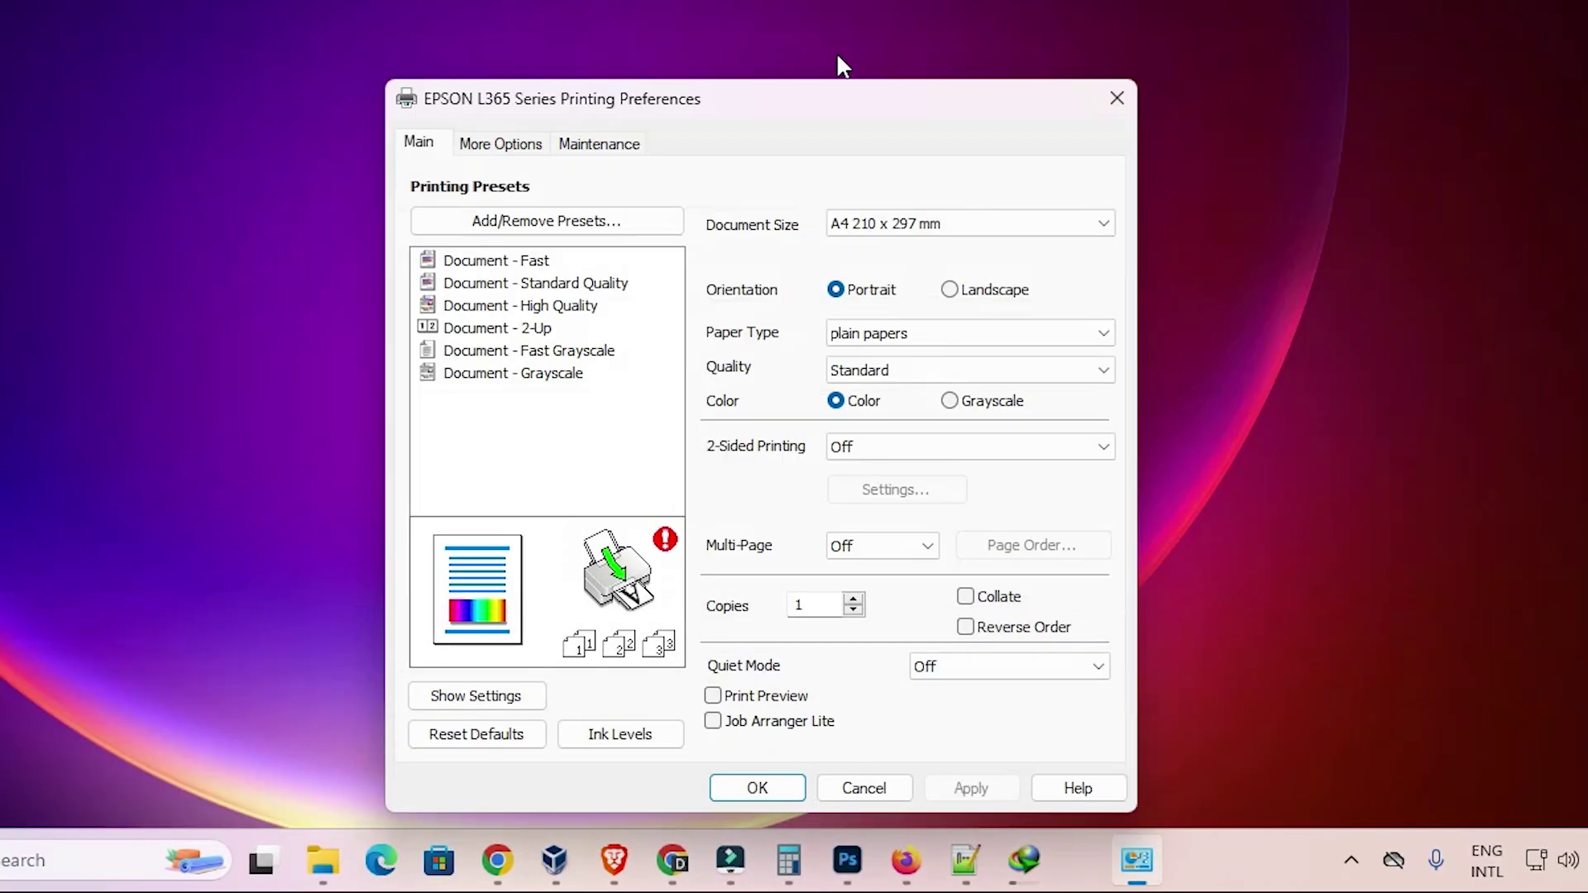
drag(798, 98, 520, 10)
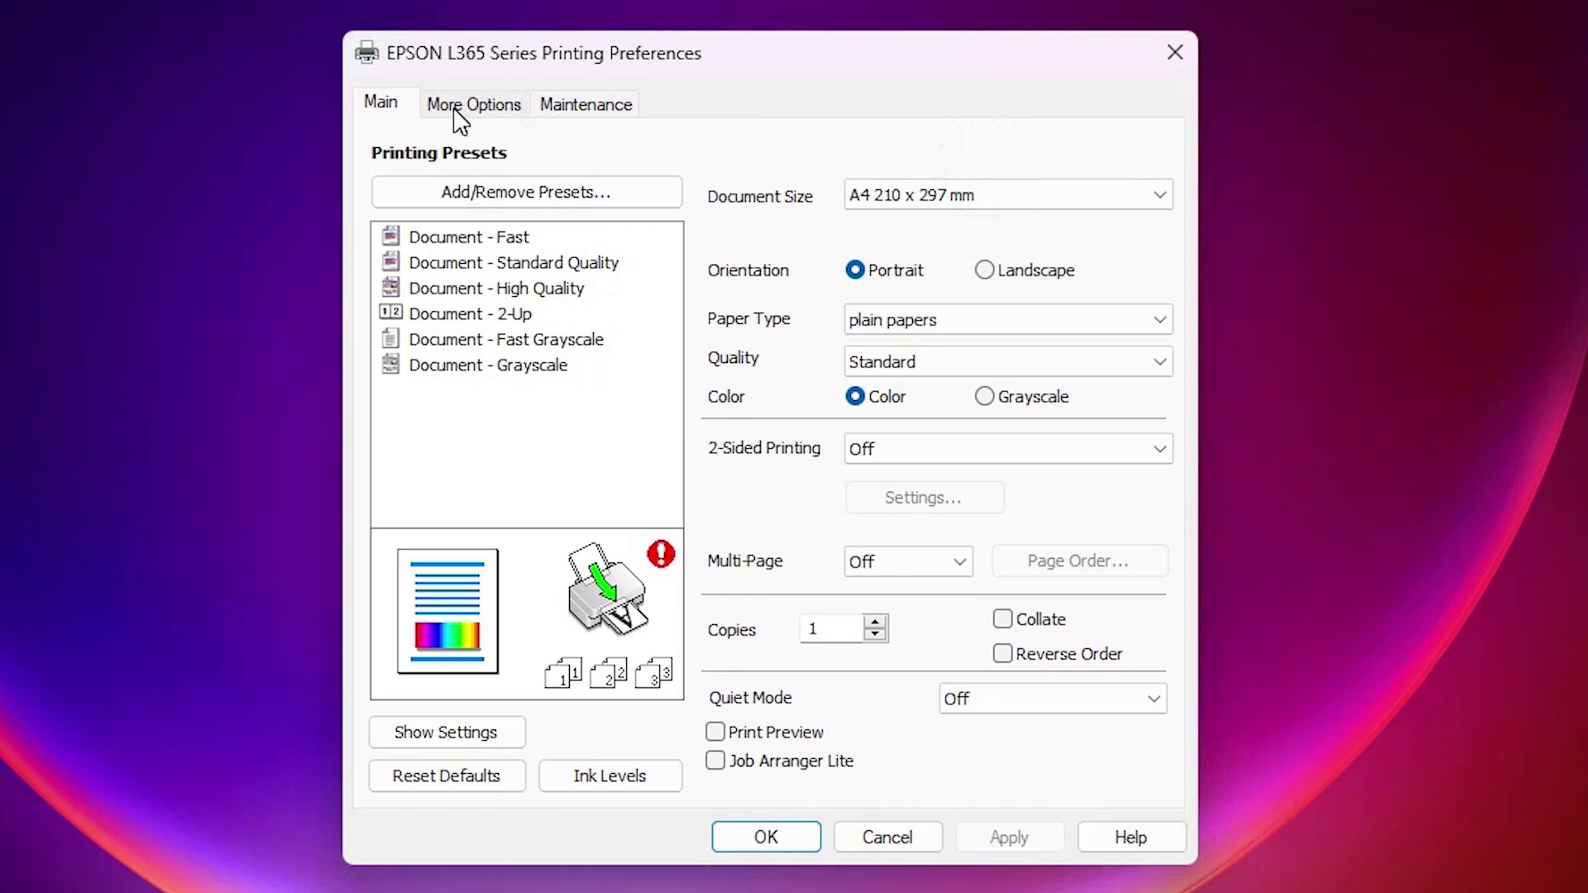
click(606, 110)
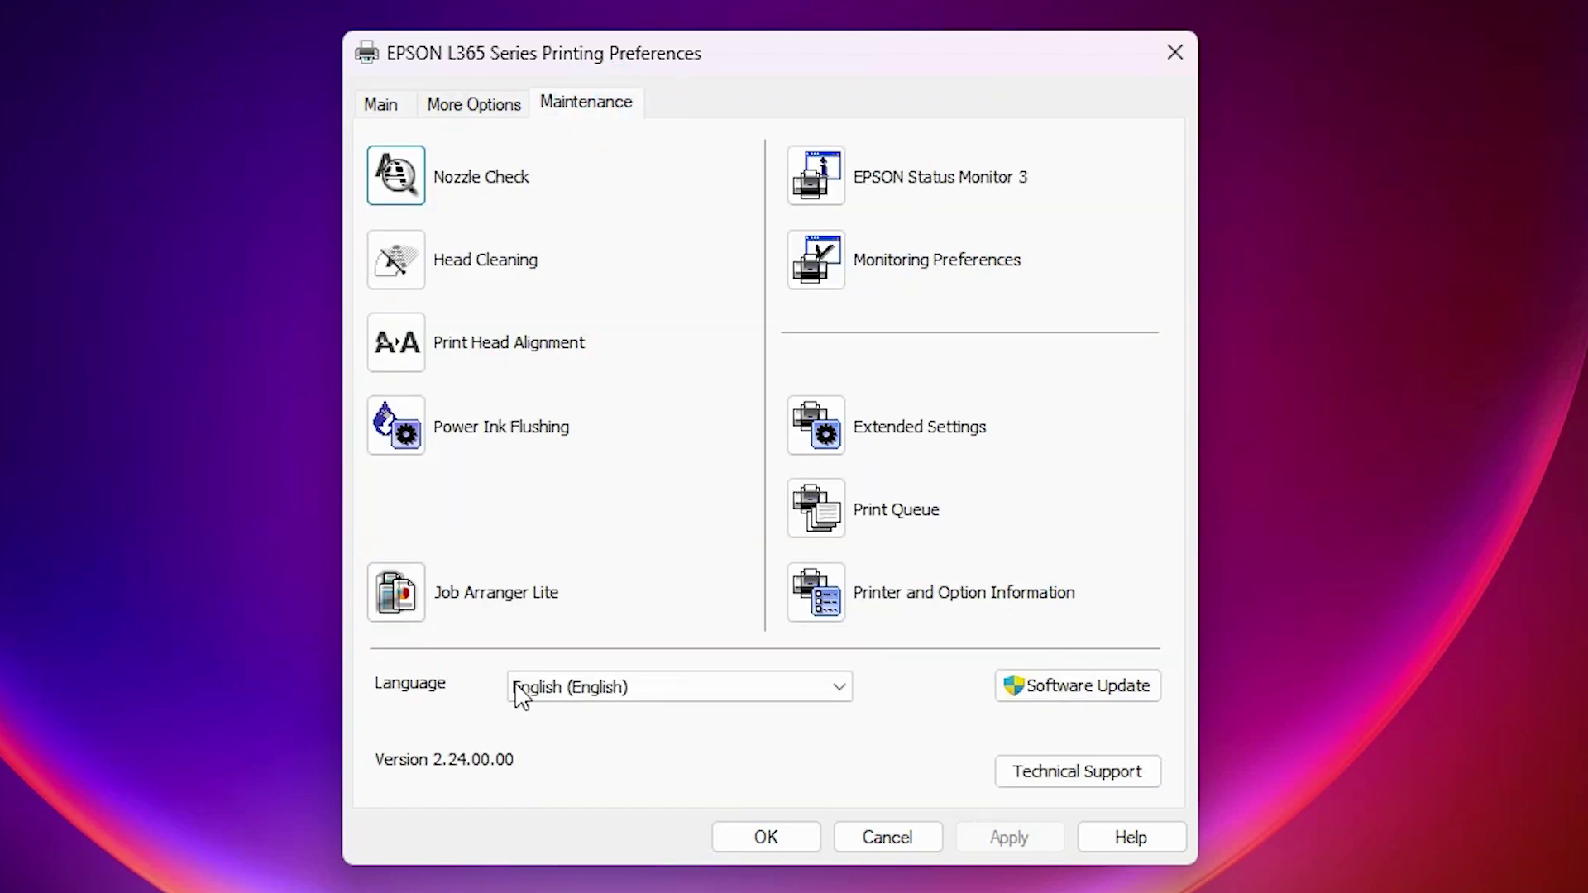